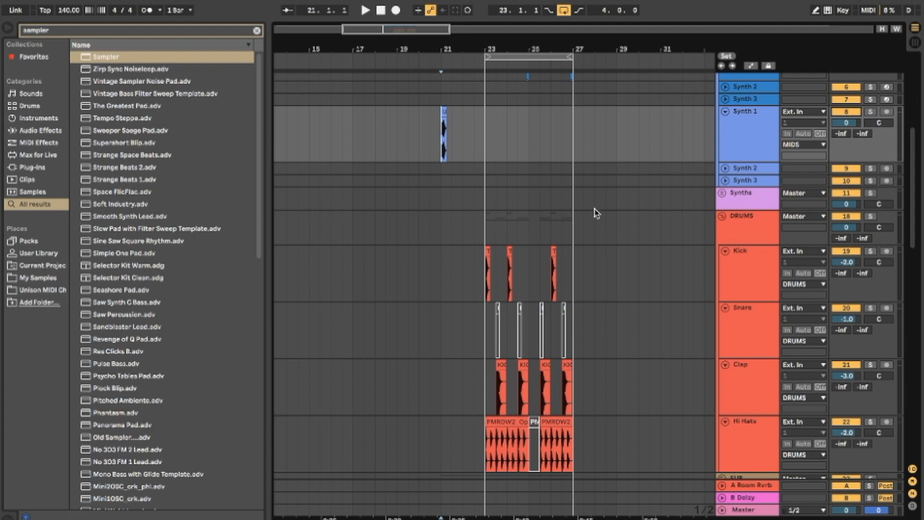
Step: Solo the audio Synth 1 track holding the UKB_Bass clip and play the original one-shot
scroll(457, 156, up, 5)
scroll(445, 154, left, 4)
scroll(433, 154, up, 2)
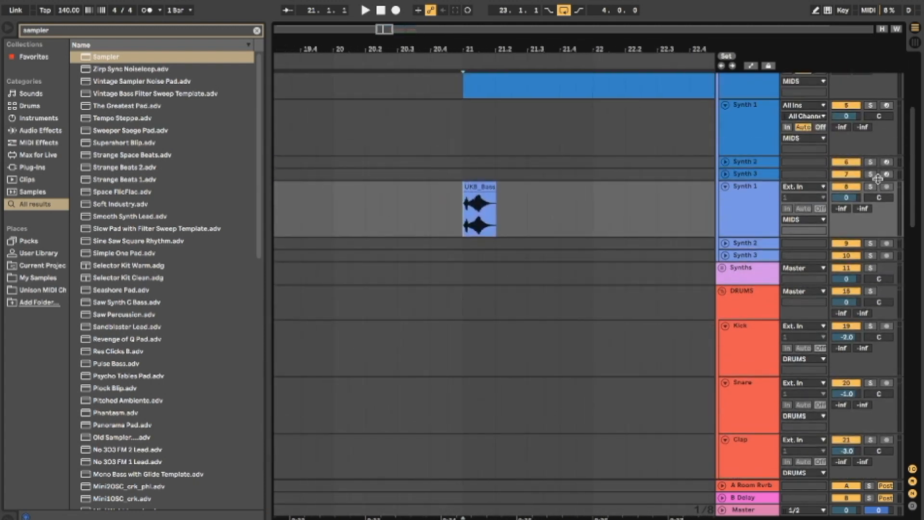
click(872, 188)
key(space)
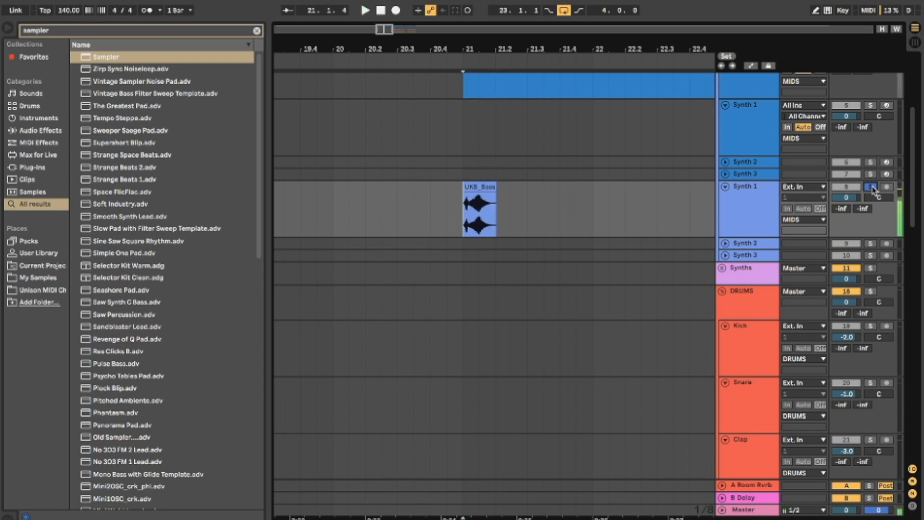
key(space)
click(871, 187)
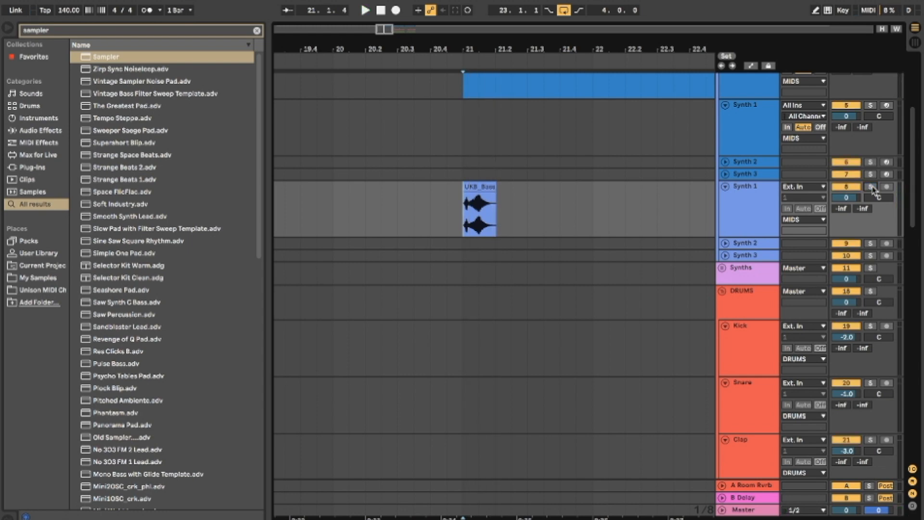
click(872, 187)
key(space)
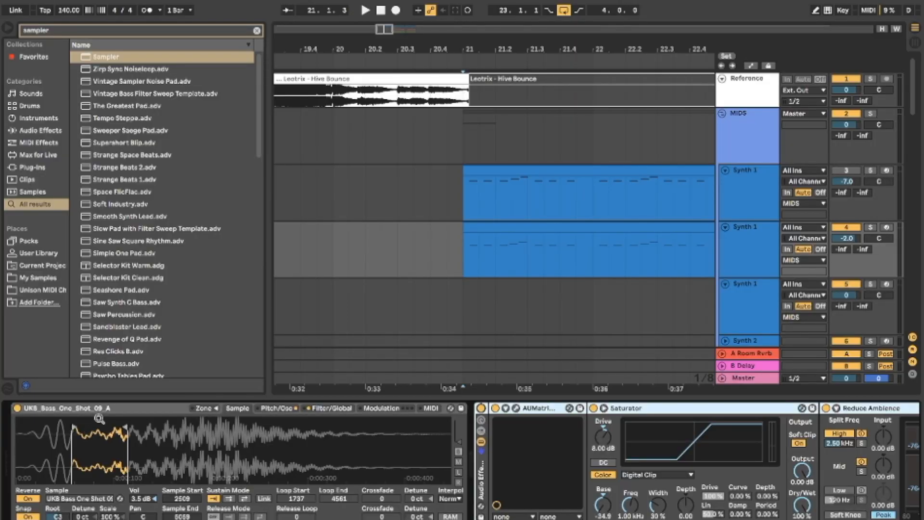
Step: Examine the Sampler's Filter/Global and Pitch/Osc settings, including the available oscillator waveform types
click(330, 408)
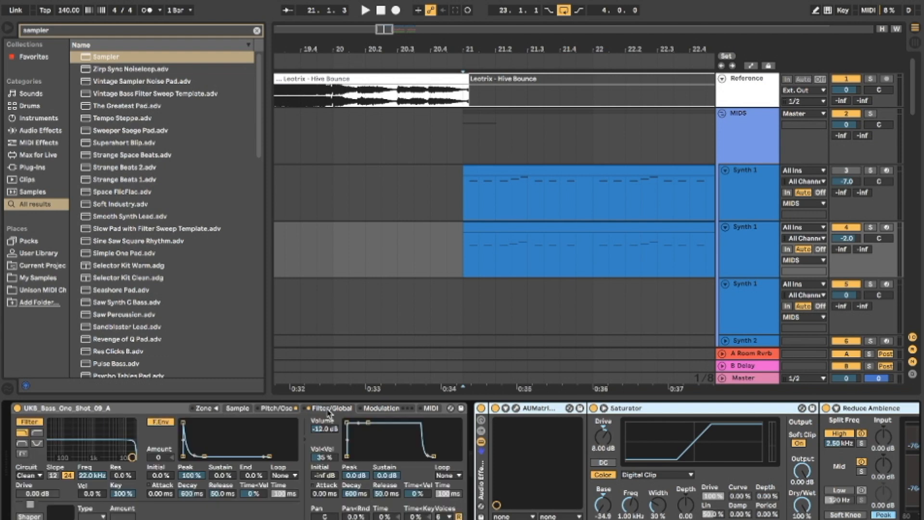
click(275, 408)
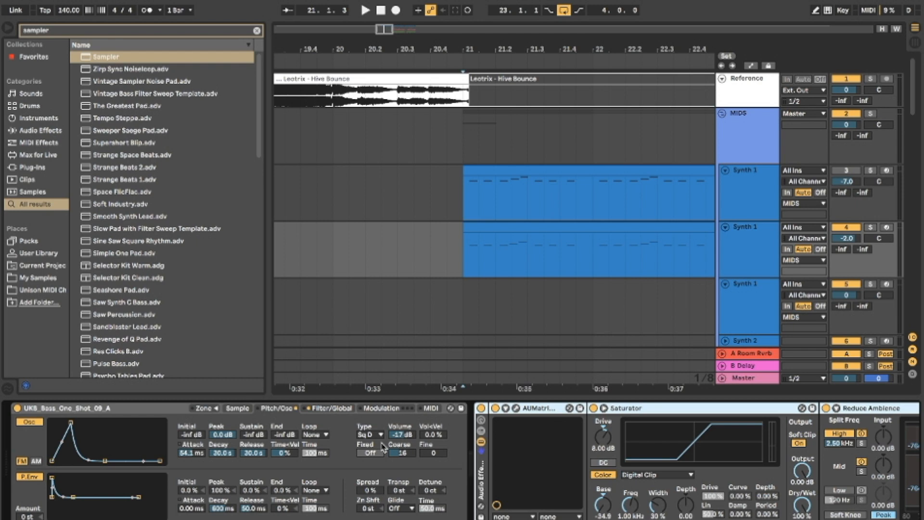
click(370, 435)
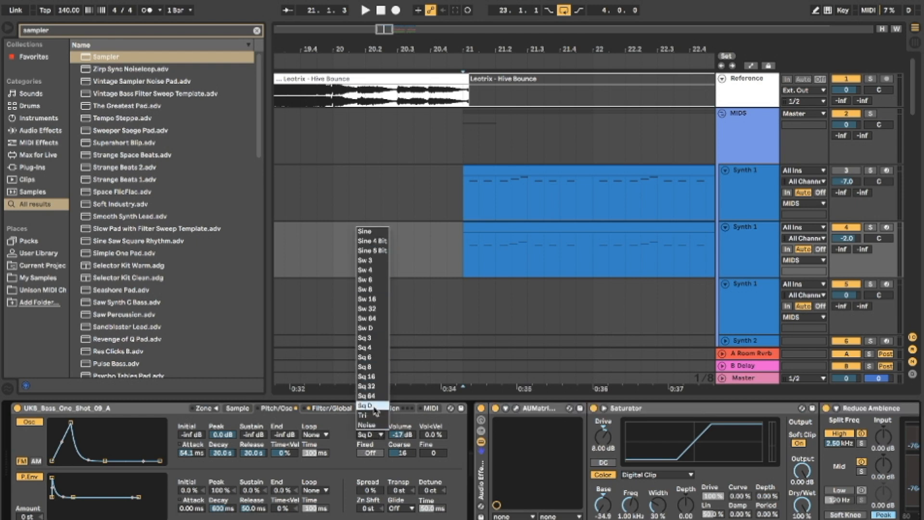
click(346, 435)
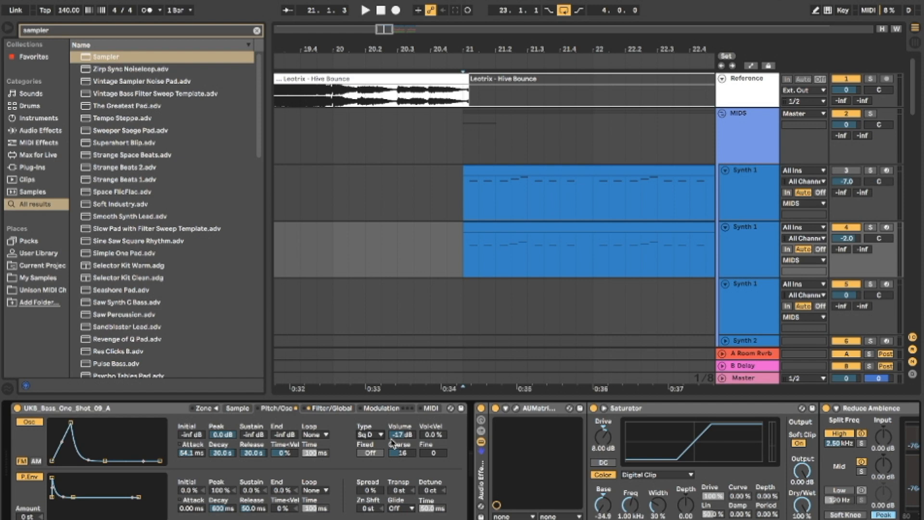
Step: Solo the second MIDI Synth 1 track and play its bass pattern through bar 23
key(space)
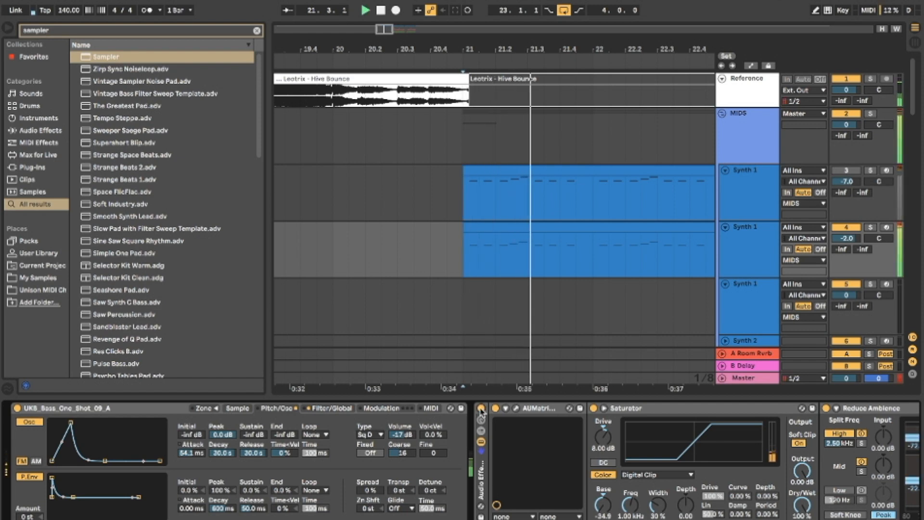
key(space)
click(871, 224)
key(space)
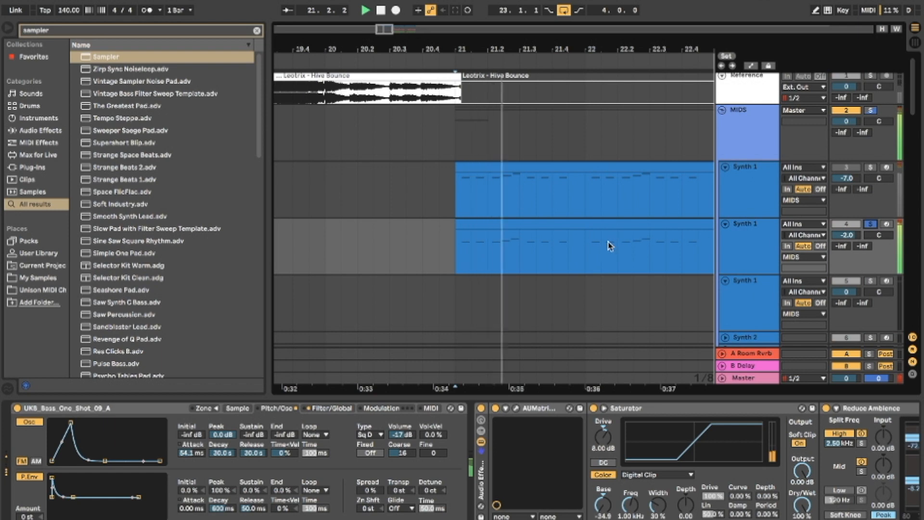
scroll(600, 249, right, 5)
scroll(600, 249, down, 1)
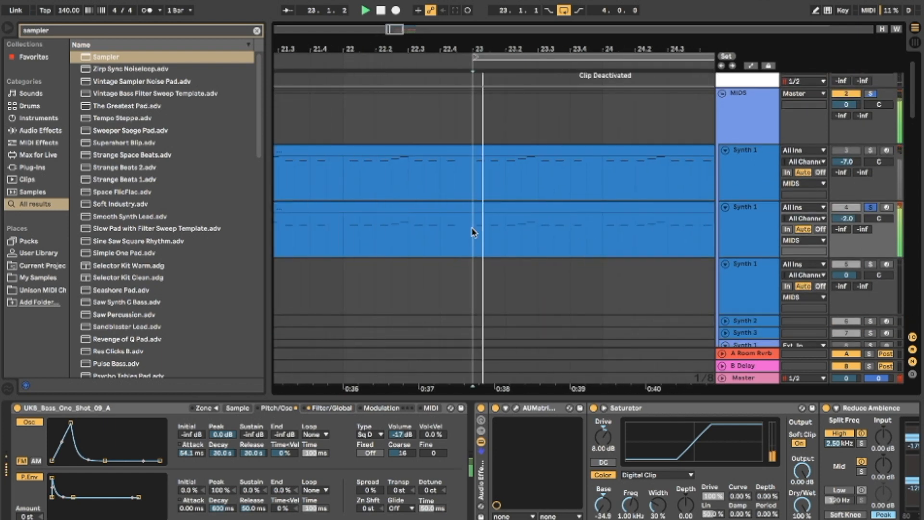
key(space)
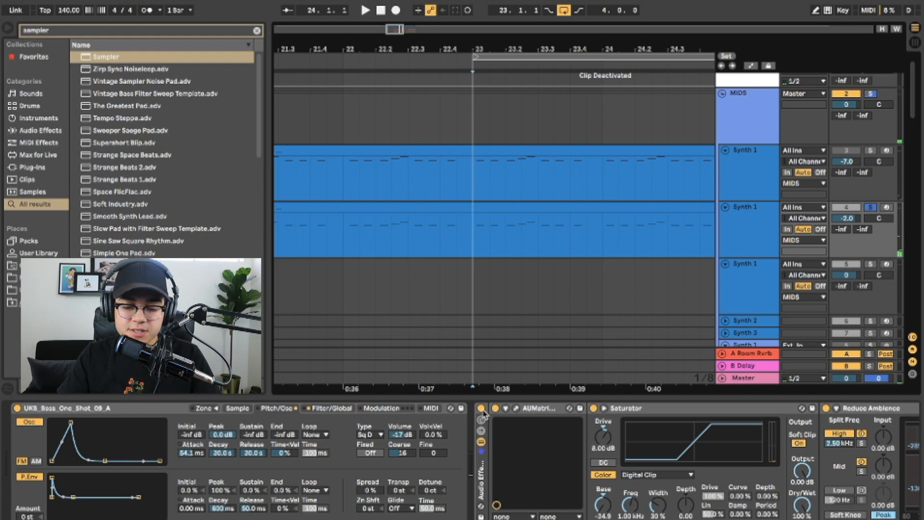
Step: Bypass the Audio Effect Rack and compare the bass with the Sampler oscillator volume at -inf dB and at -17 dB
click(480, 408)
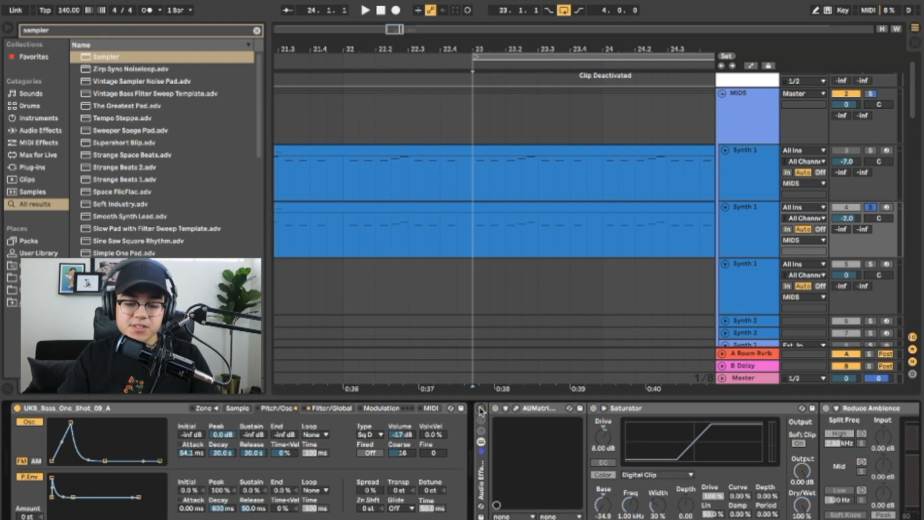
key(space)
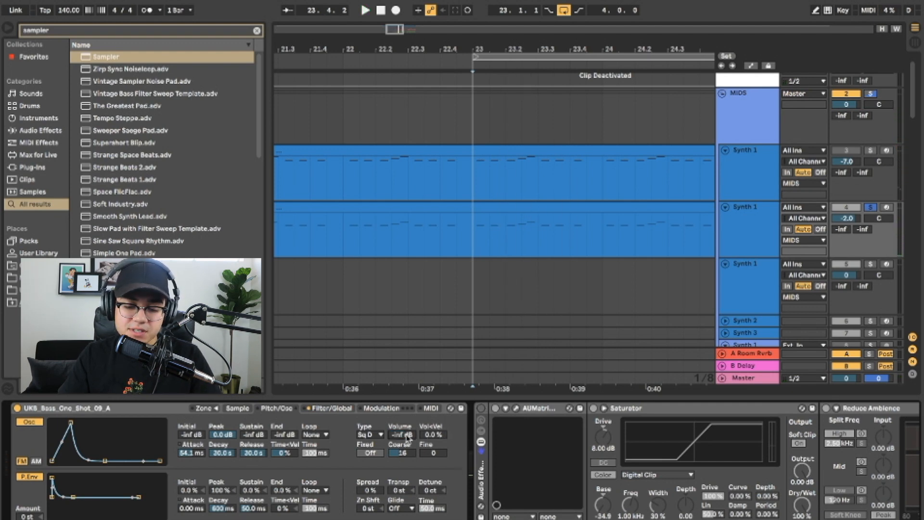
key(space)
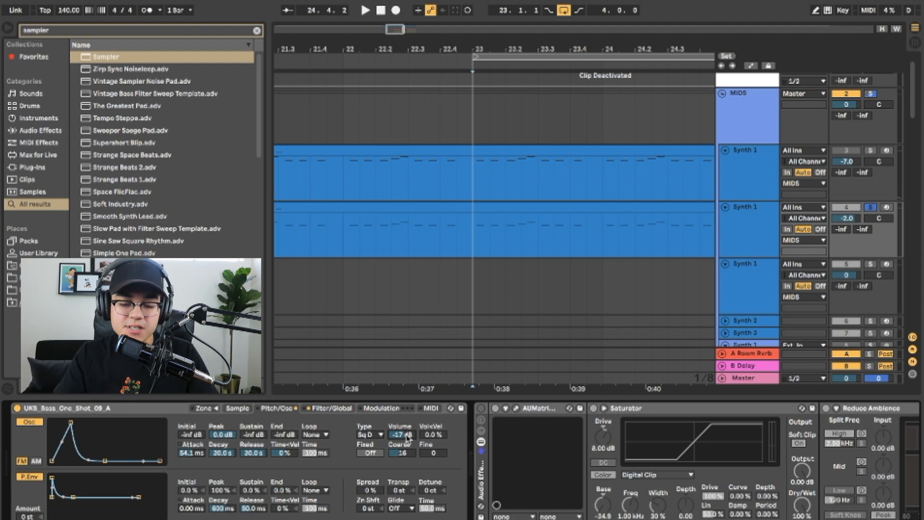
key(space)
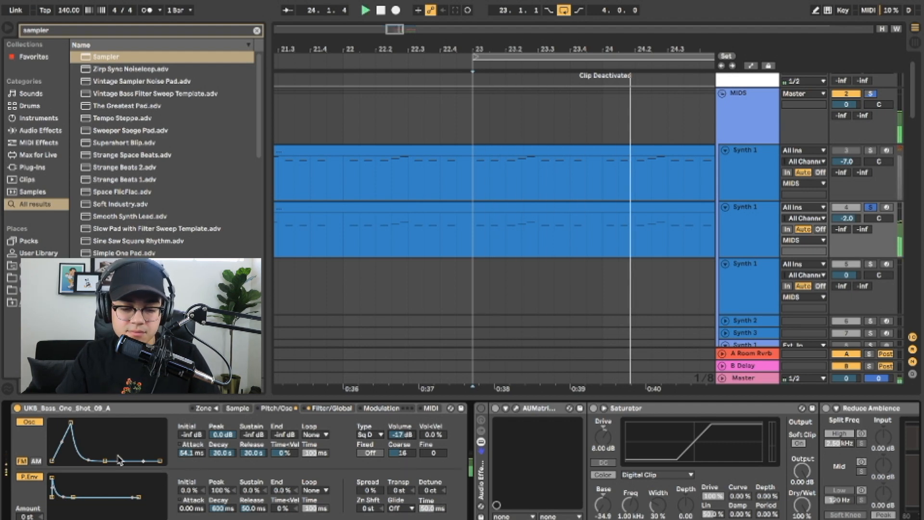
key(space)
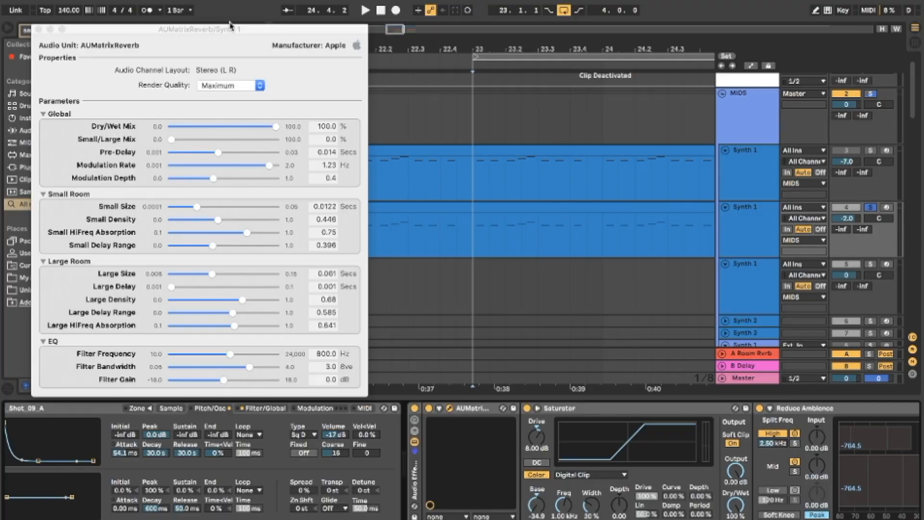
Step: Search the browser for "aumatr" and view the render quality options of the AUMatrixReverb device
drag(229, 25, 500, 51)
click(257, 30)
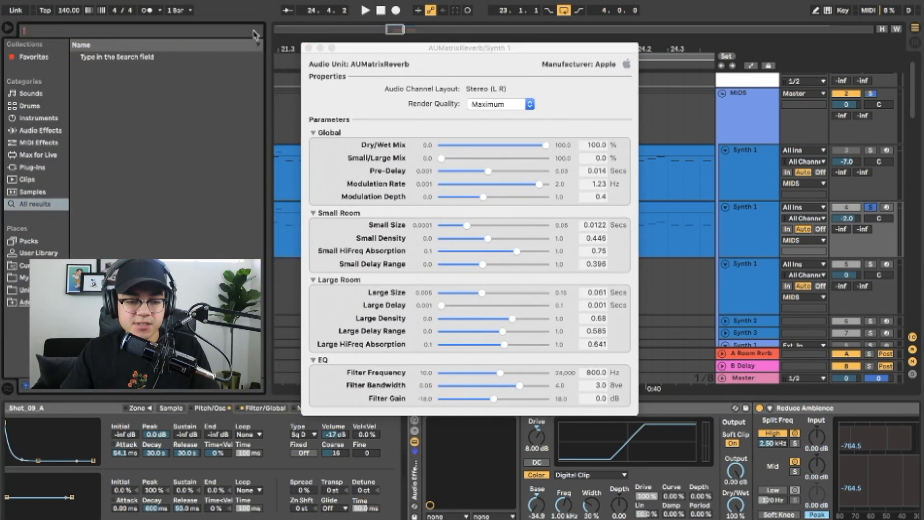
text(auma)
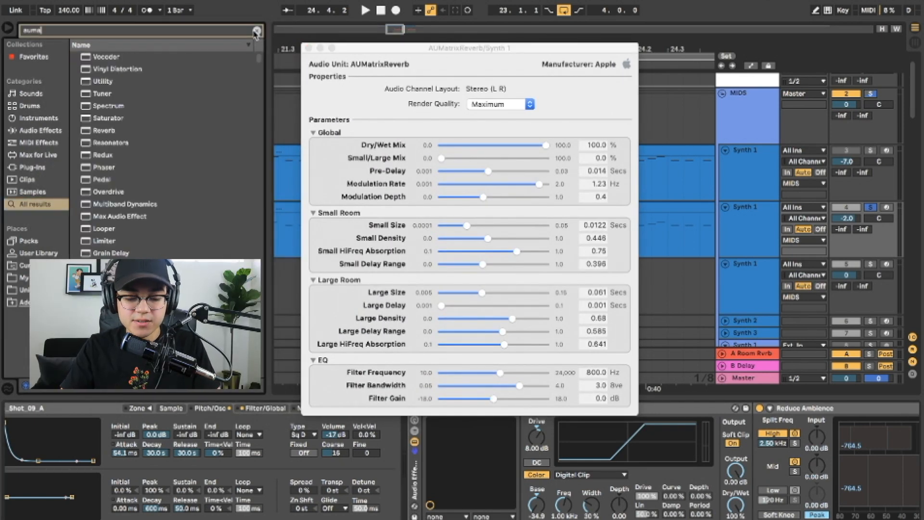
text(tr)
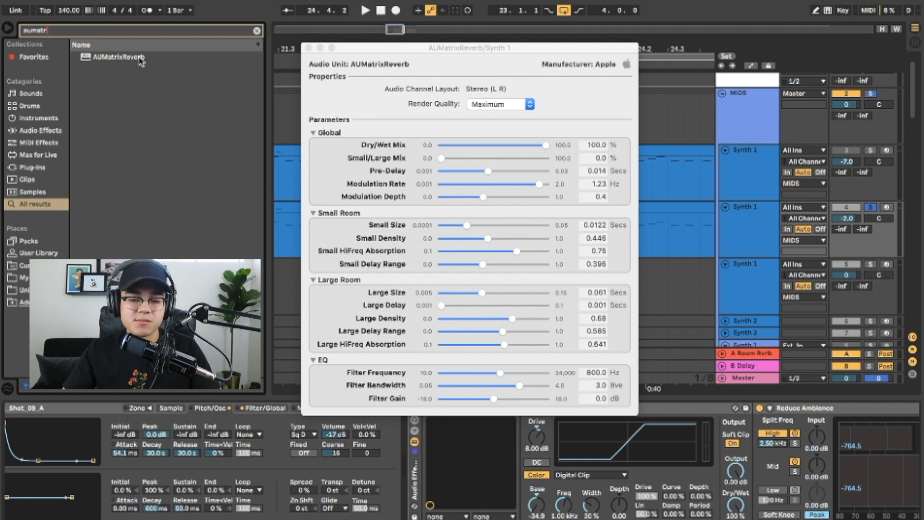
click(530, 104)
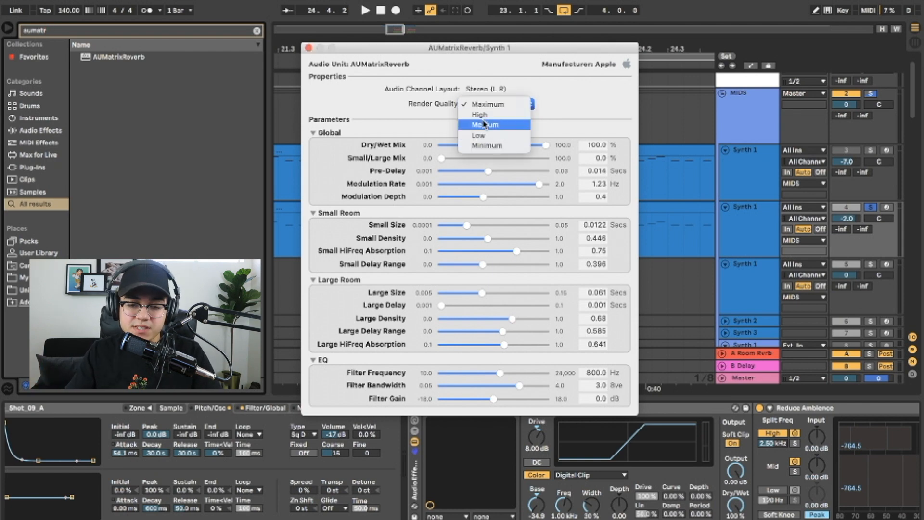
click(566, 99)
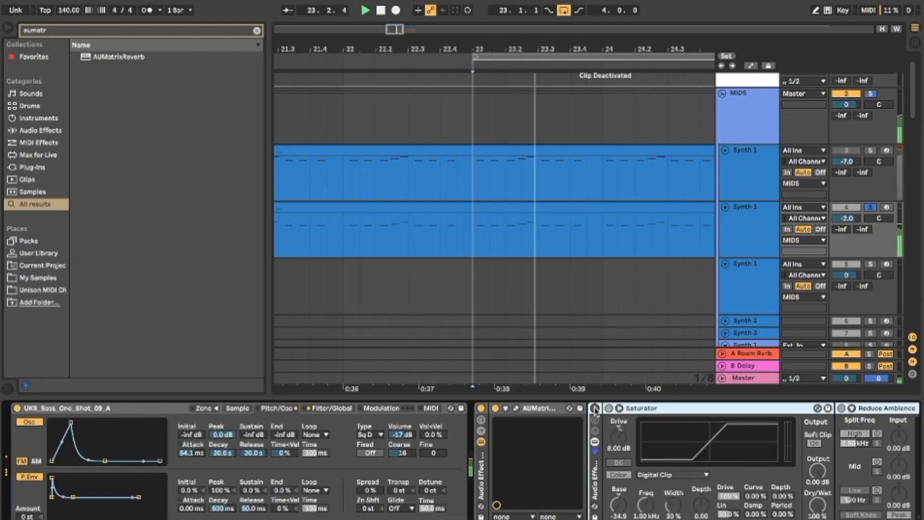
Step: Turn on the Saturator after the AUMatrixReverb and play the bass through it
click(595, 410)
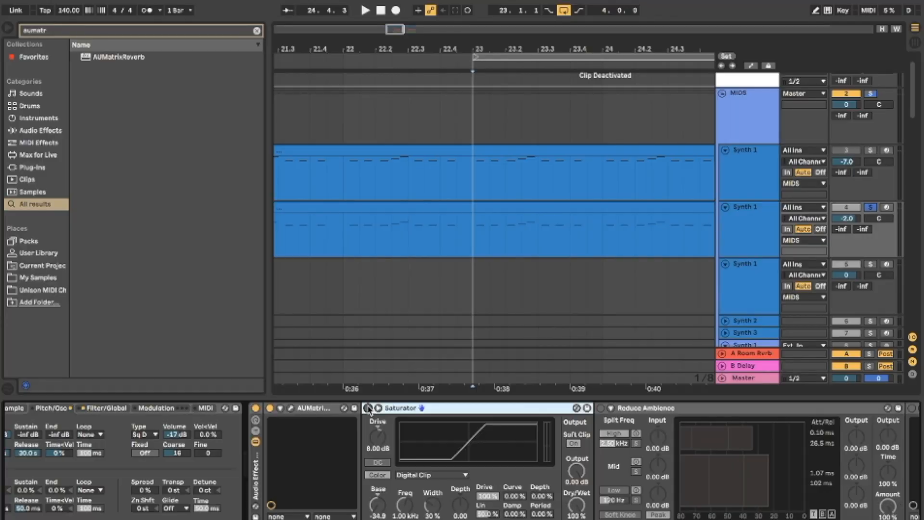
click(368, 408)
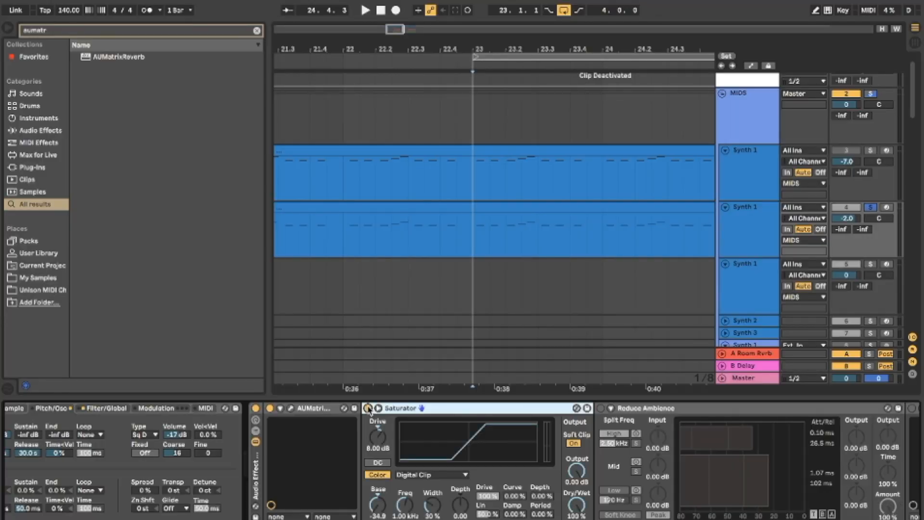
scroll(444, 427, right, 5)
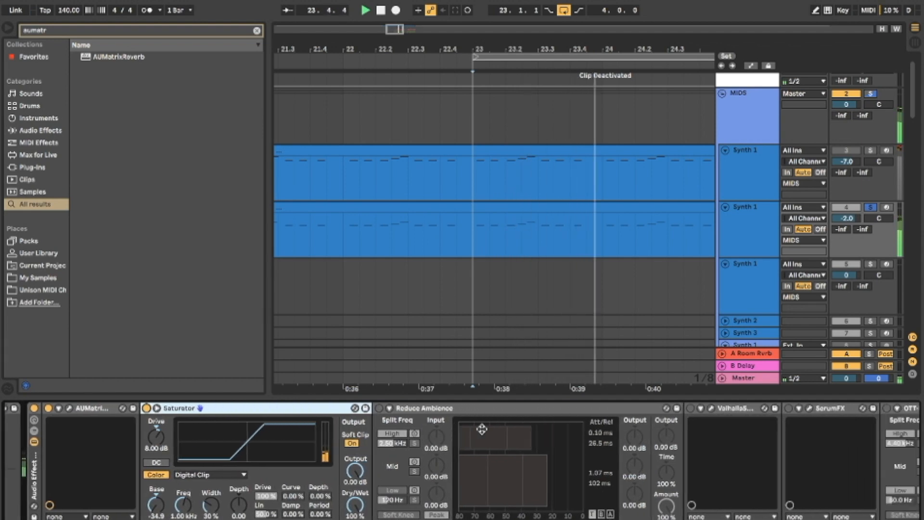
key(space)
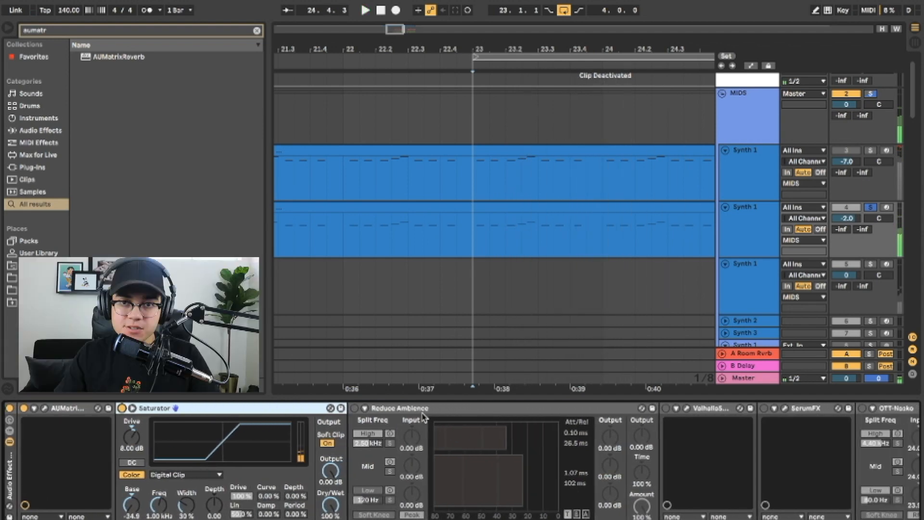
Step: Turn on the Reduce Ambience multiband device and listen to the bass through it
click(354, 409)
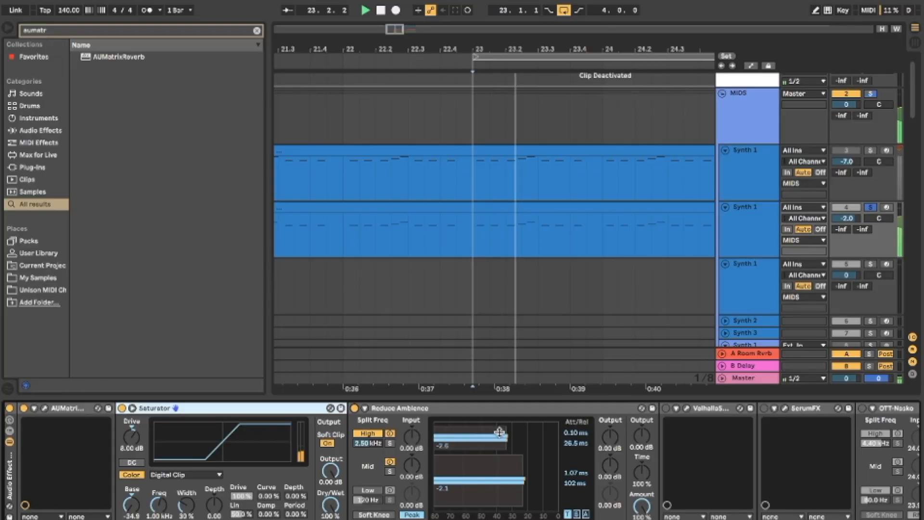
scroll(503, 441, right, 5)
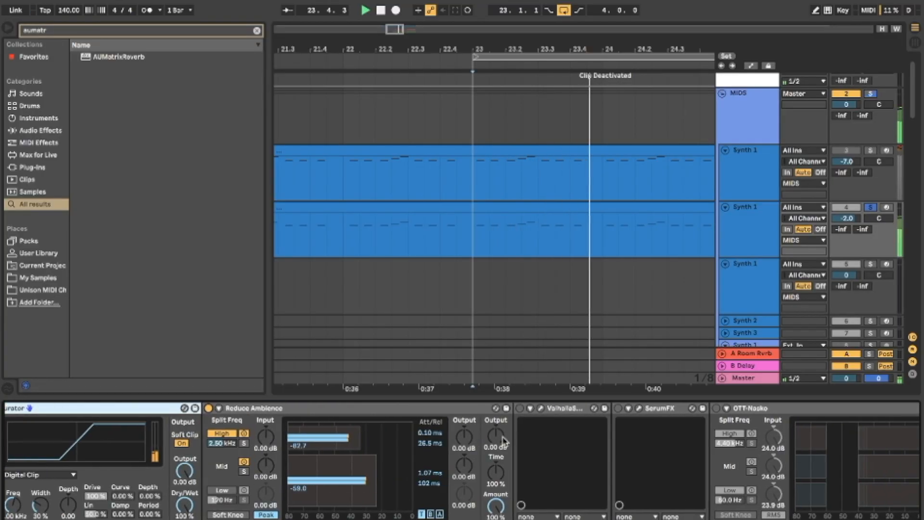
key(space)
Step: Turn on ValhallaSupermassive, move its window clear of the devices, and play the bass with it
click(520, 408)
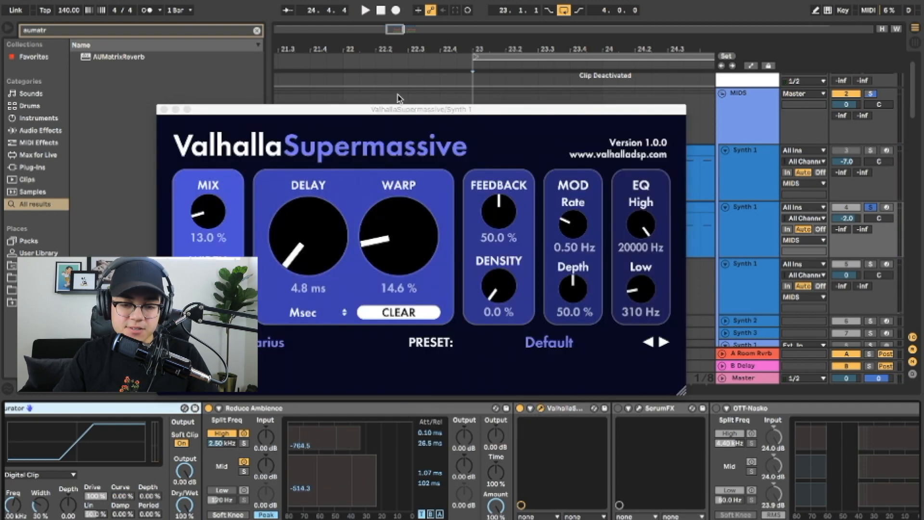
drag(480, 113, 627, 66)
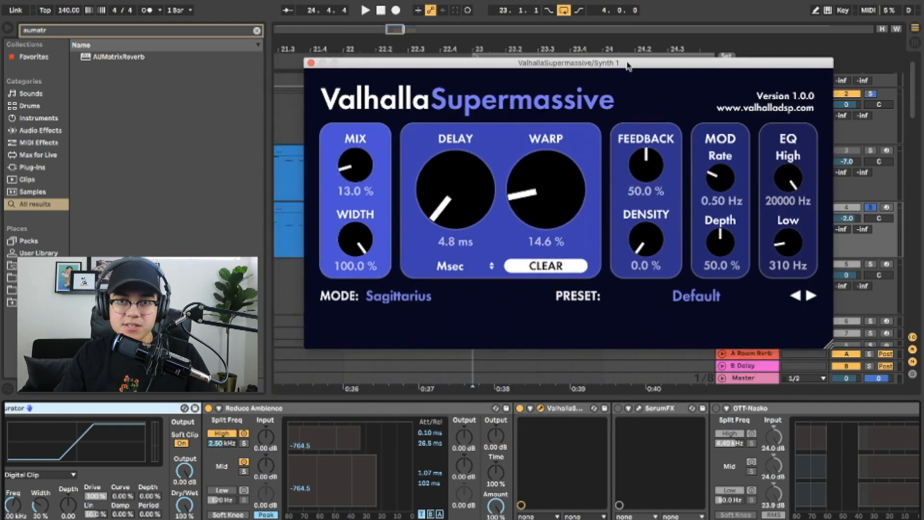
key(space)
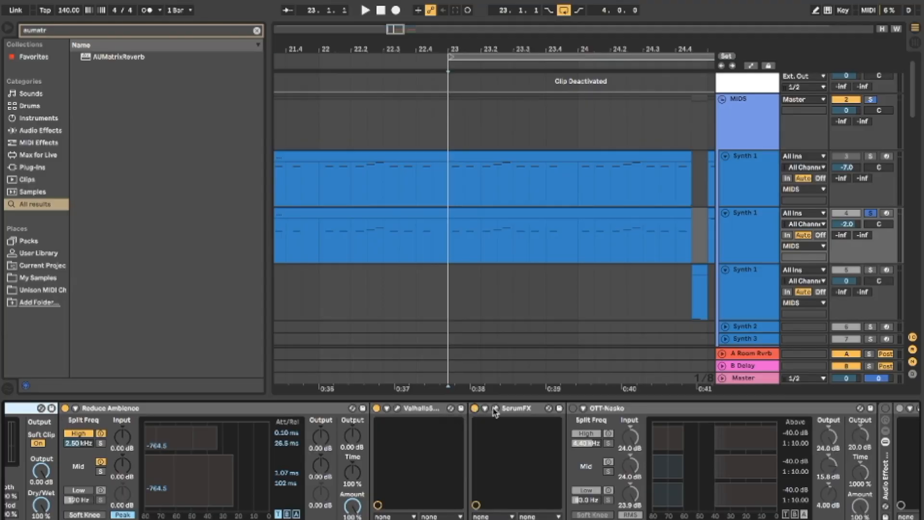
Step: Open SerumFX, compare the bass with its Phaser off and on during playback, and close the plugin window
click(495, 408)
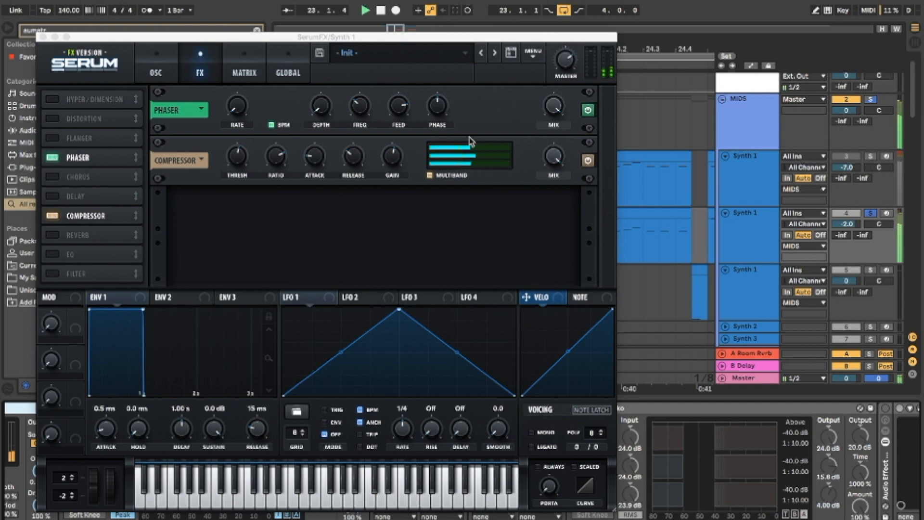
click(588, 111)
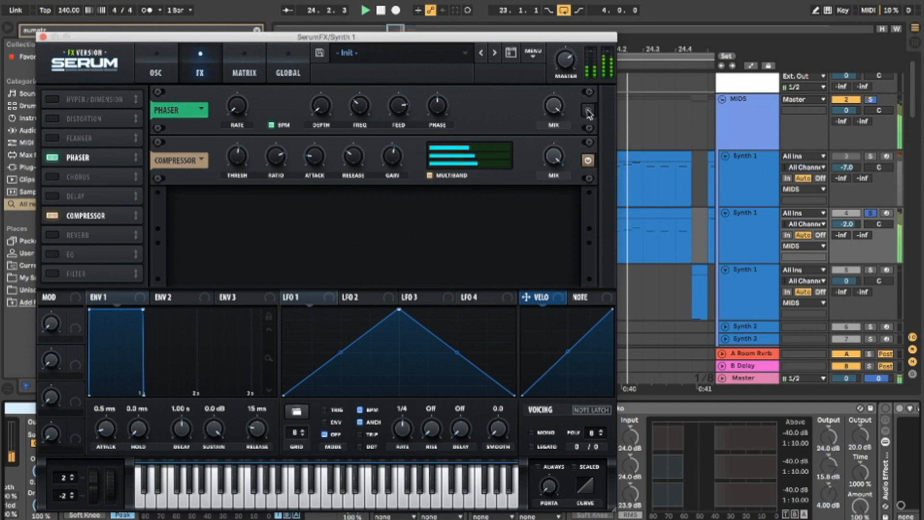
click(588, 111)
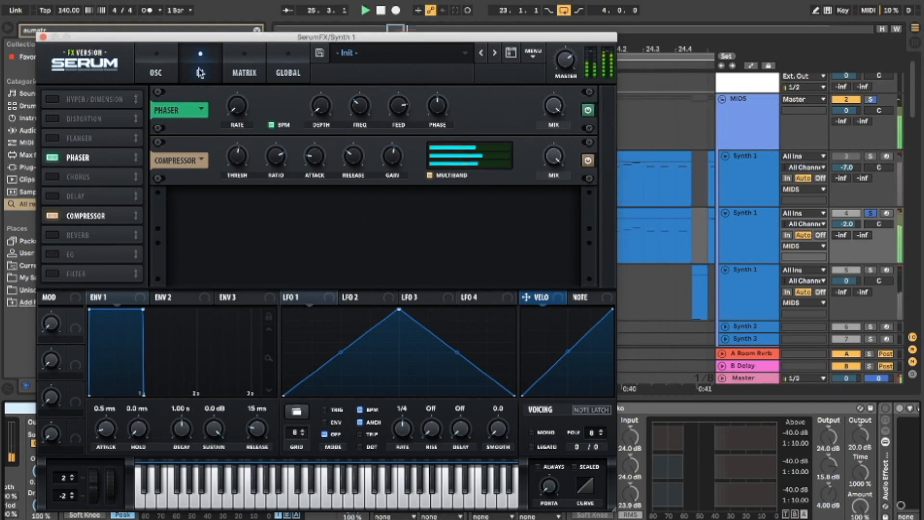
click(43, 37)
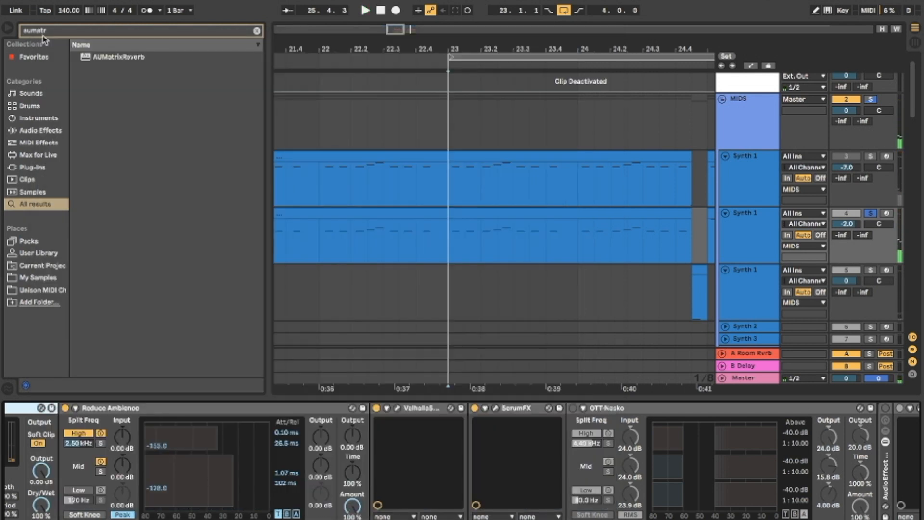
Step: Turn on the OTT-Nasko multiband device, play the bass through it, and set its Amount to 57%
scroll(390, 435, right, 5)
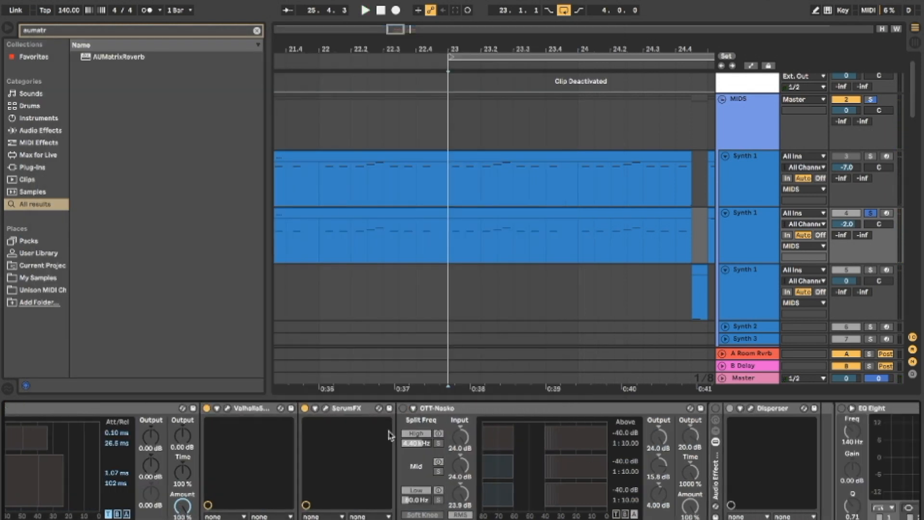
click(403, 409)
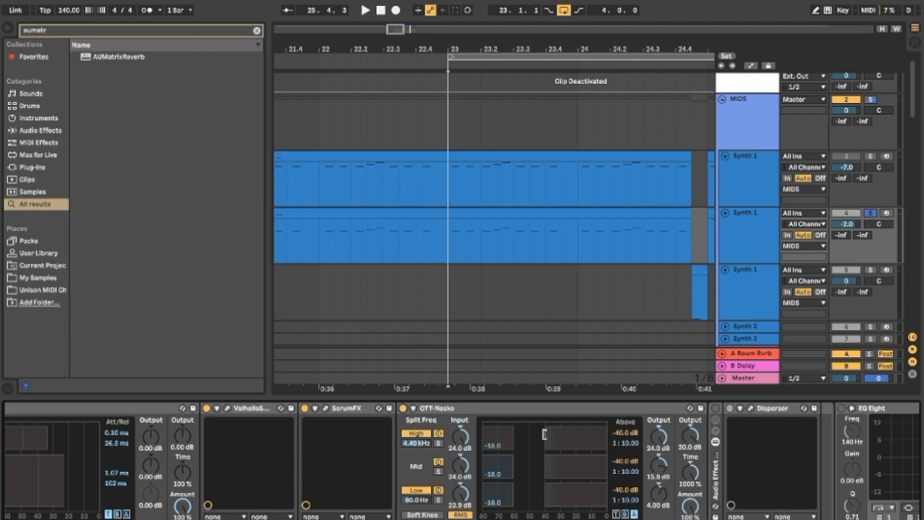
scroll(544, 433, right, 3)
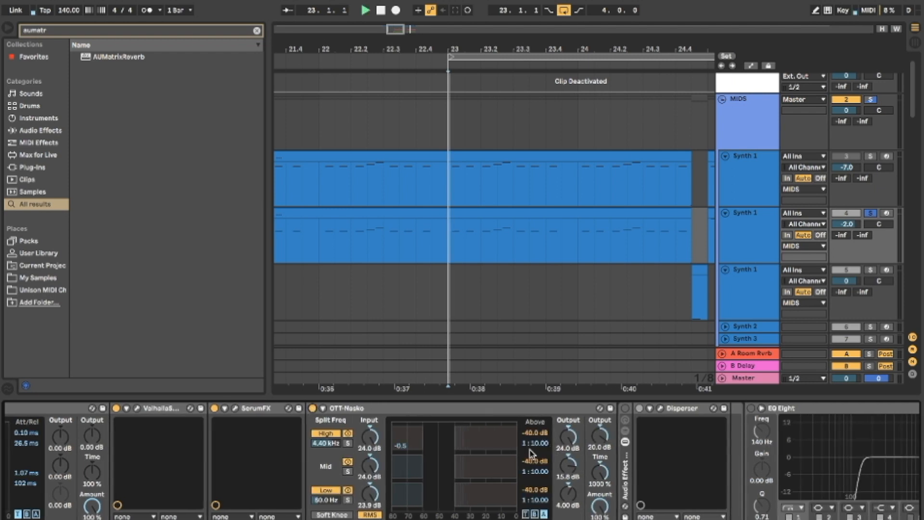
key(space)
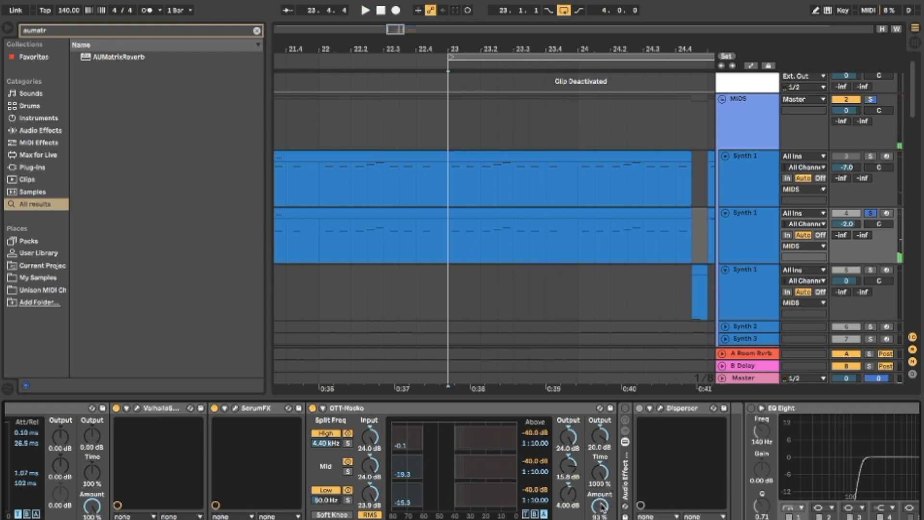
drag(602, 507, 602, 508)
key(space)
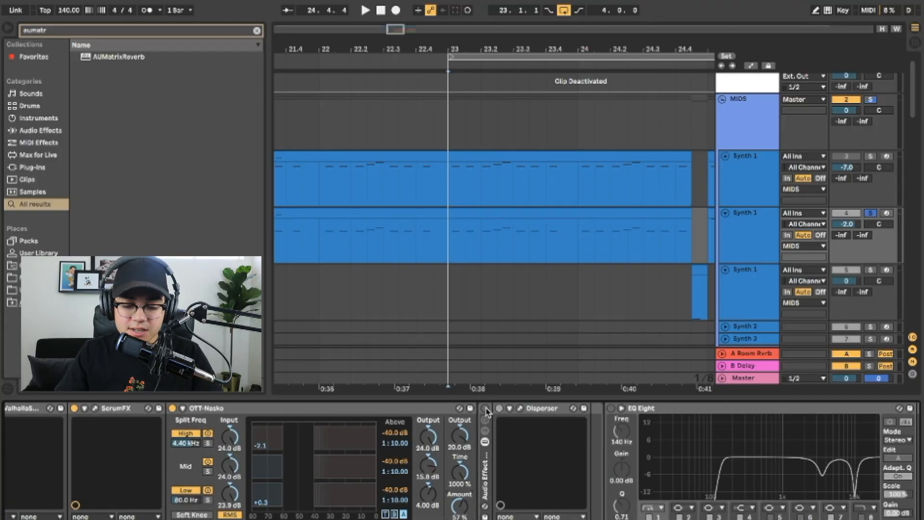
Step: Enable the effect rack with Disperser, open the plugin window, and compare the bass with Disperser off and on during playback
click(521, 408)
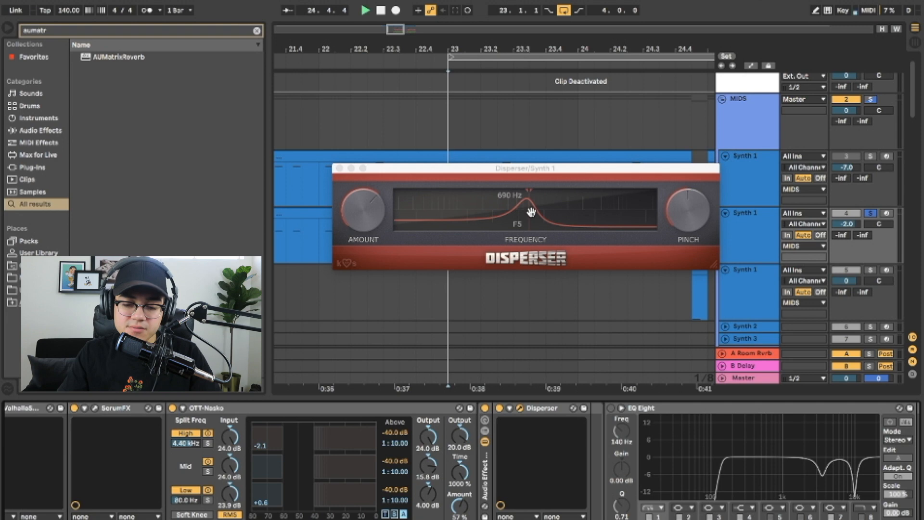
key(space)
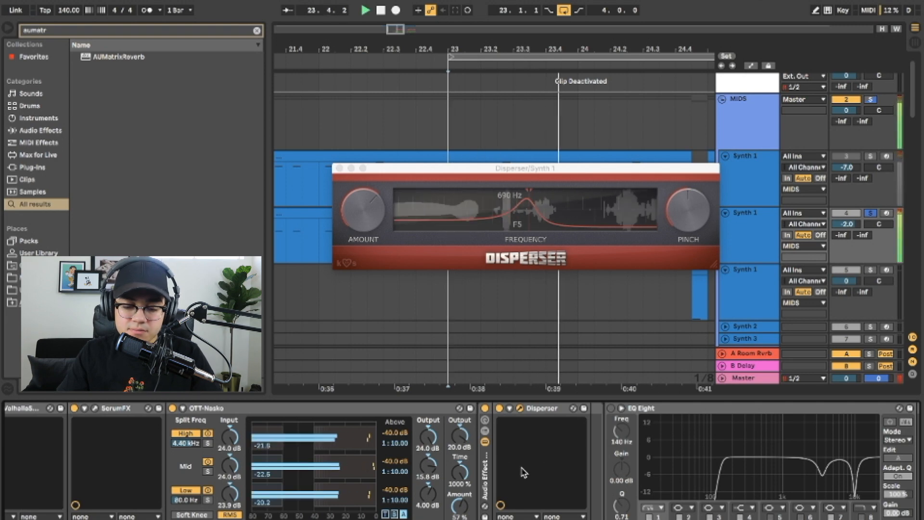
click(499, 408)
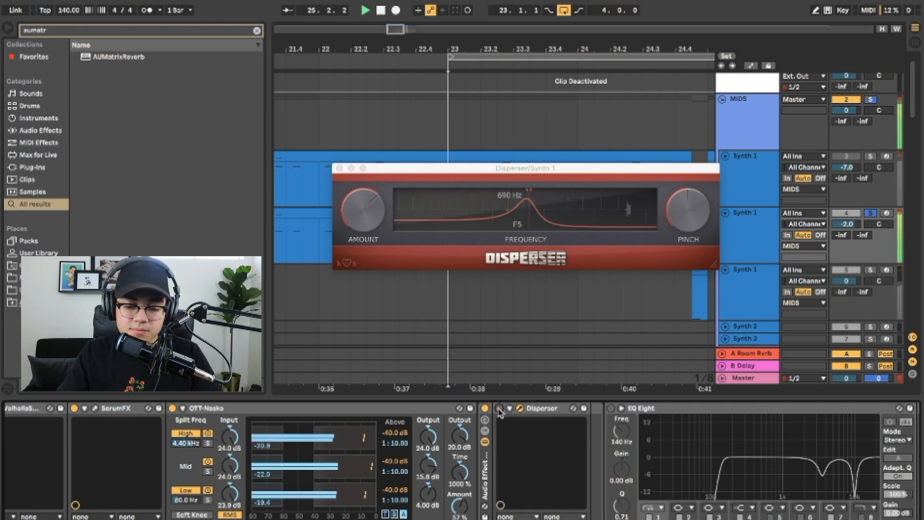
click(499, 408)
Step: Turn on the EQ Eight after Disperser and play the bass through it
scroll(495, 412, right, 3)
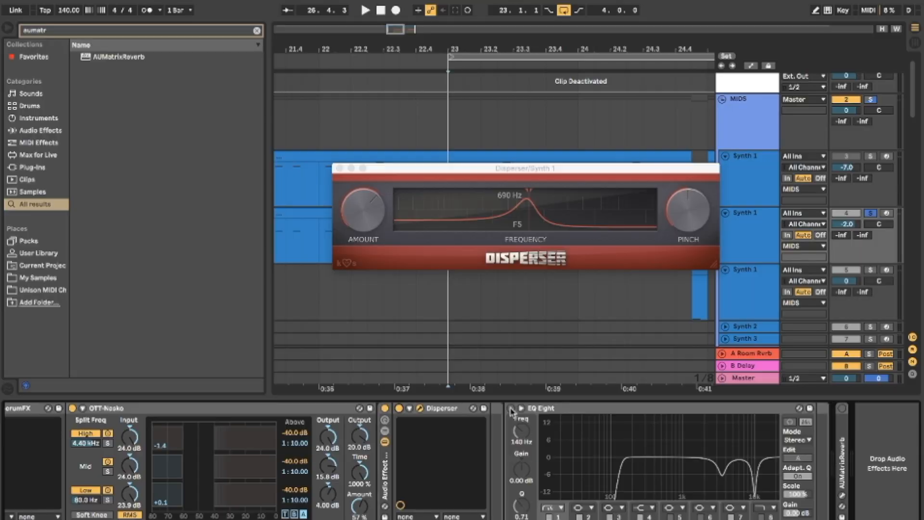
key(space)
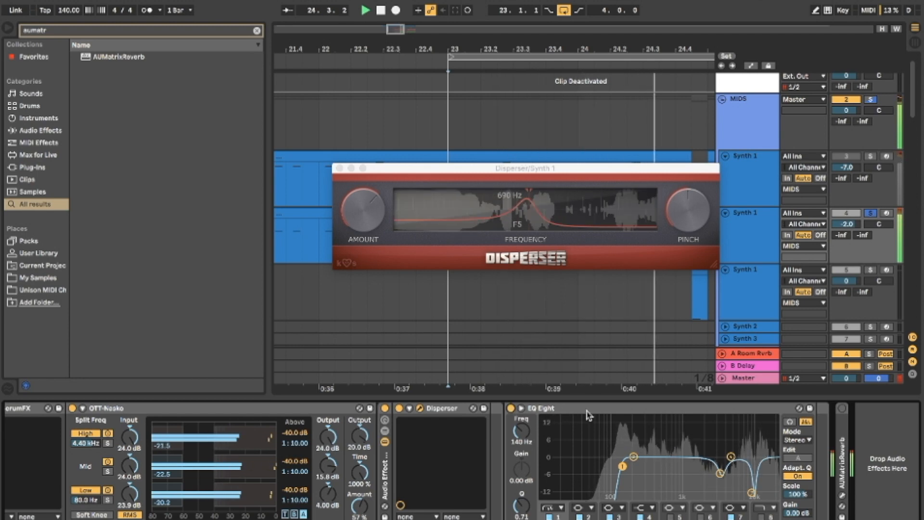
key(space)
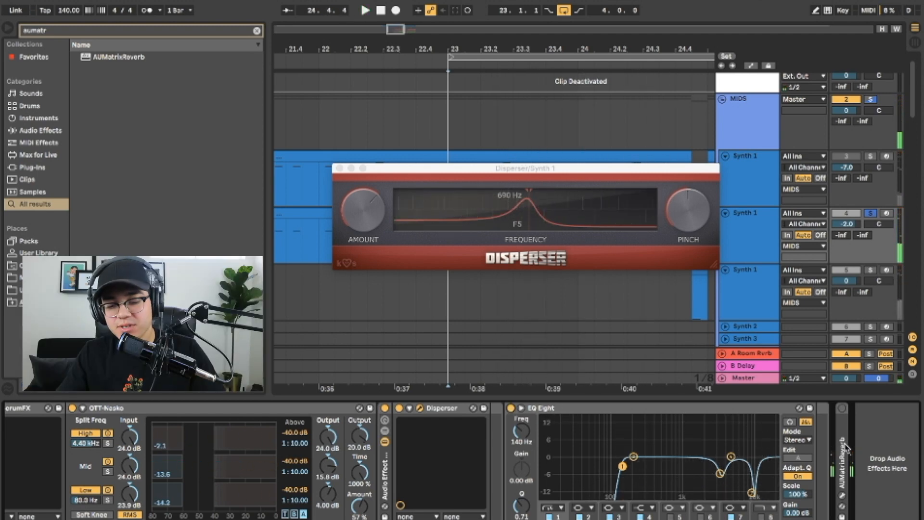
Step: Unfold the last AUMatrixReverb in the chain, listen to the bass with it, and fold the device again
drag(845, 448, 847, 448)
key(space)
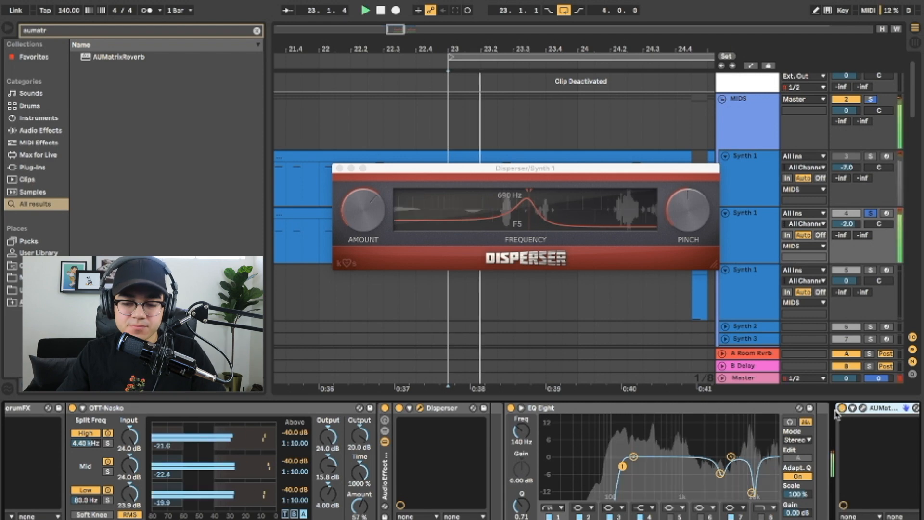
scroll(826, 438, right, 3)
key(space)
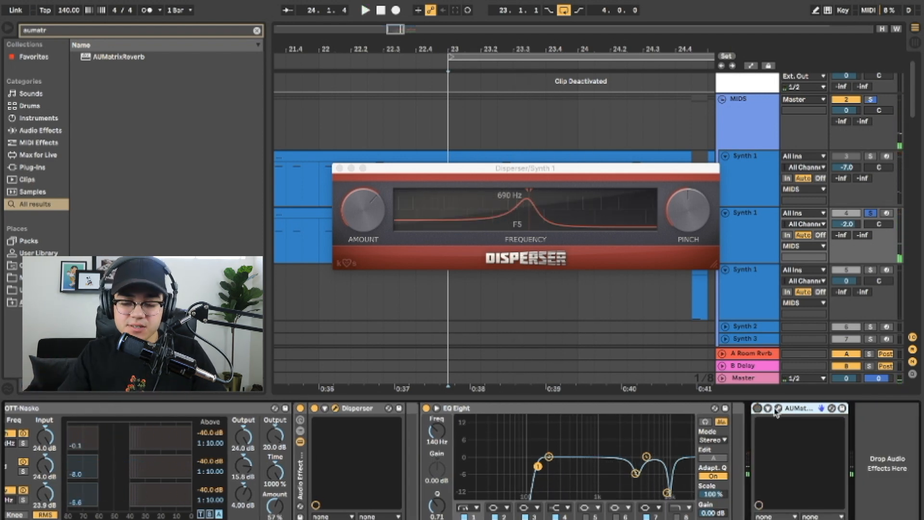
double_click(791, 410)
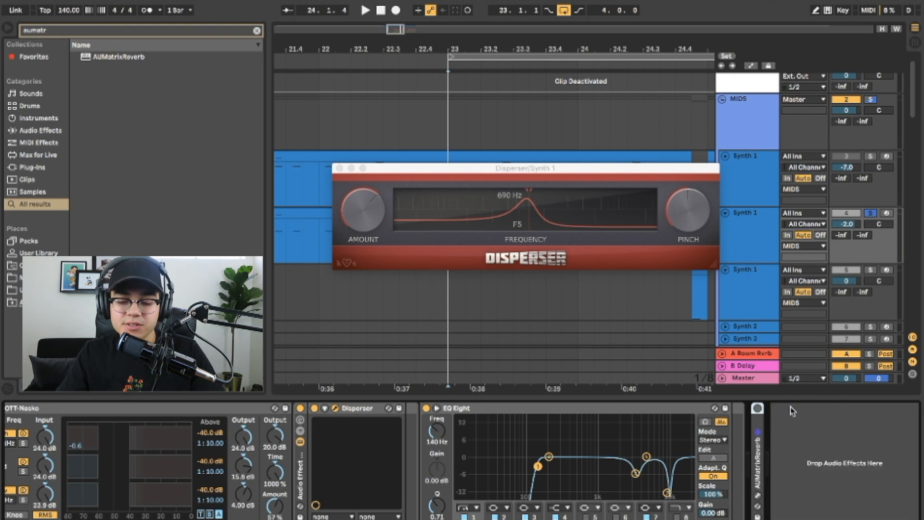
Step: Play the bass through the complete effect chain and close the Disperser window
key(space)
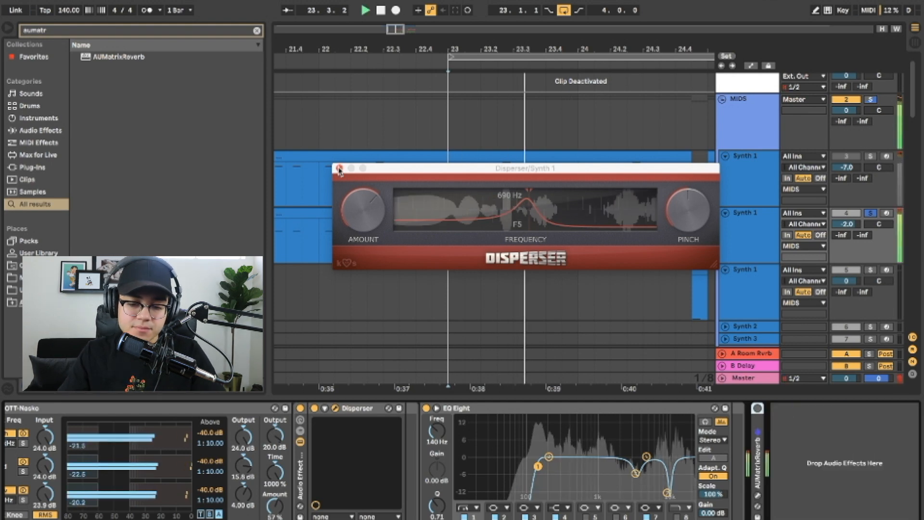
click(339, 168)
key(space)
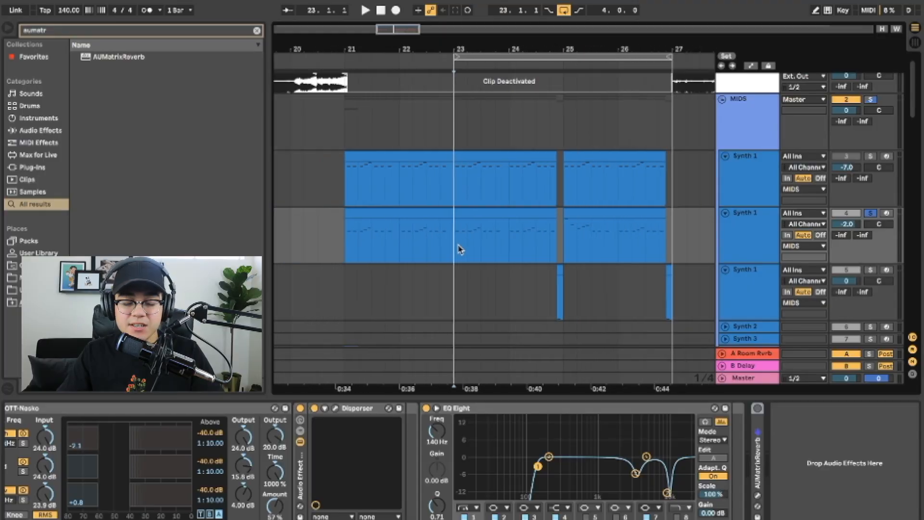
Step: Play the full loop from bar 23 with all tracks and look over the drum and sub tracks with the device view hidden
scroll(459, 247, down, 2)
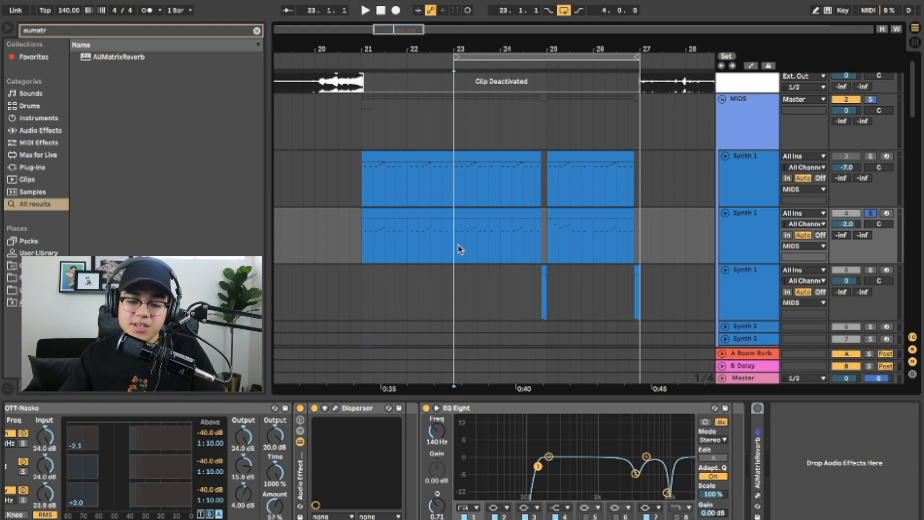
scroll(459, 247, down, 8)
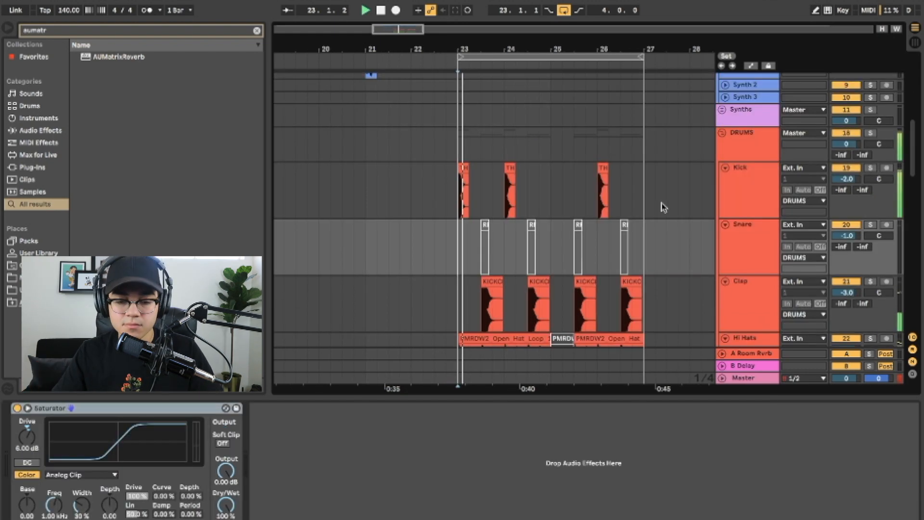
scroll(565, 231, down, 5)
scroll(565, 230, right, 2)
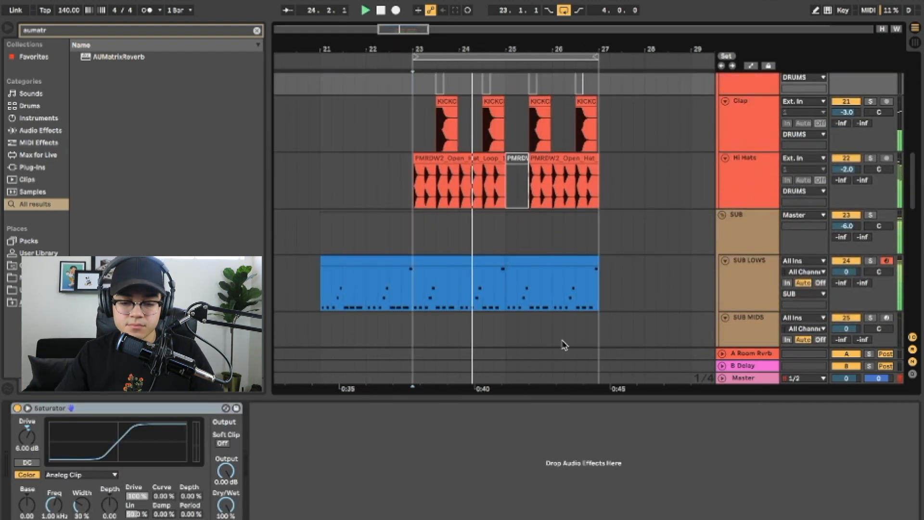
key(ctrl+alt+l)
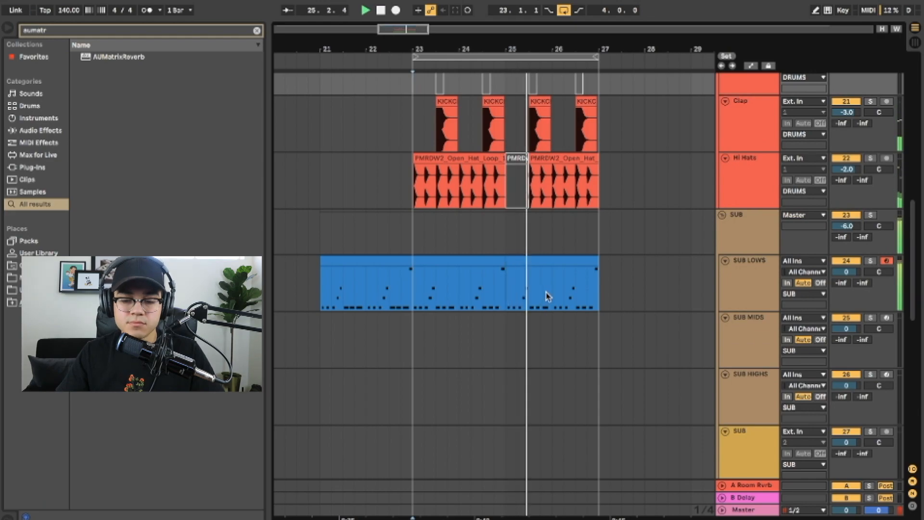
scroll(547, 295, up, 10)
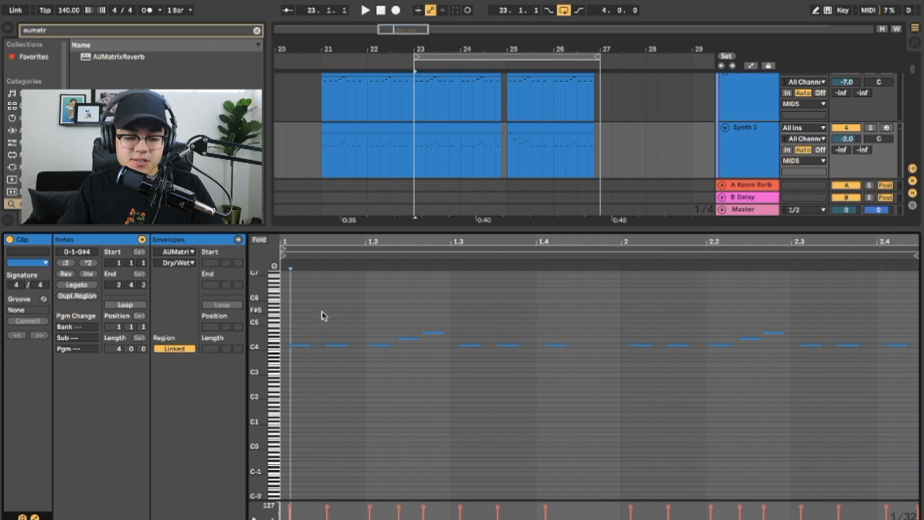
Step: Examine the MIDI note pattern of the second Synth 1 clip up close and follow it during playback
scroll(337, 318, up, 5)
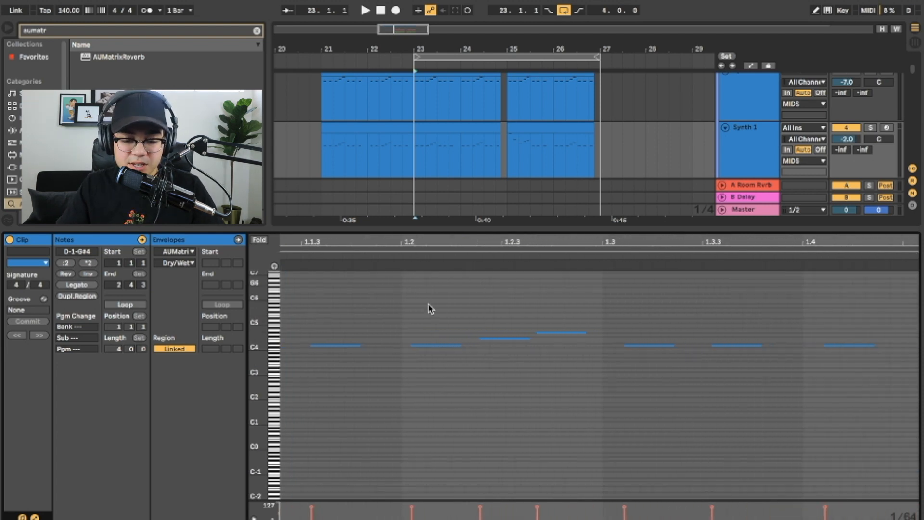
scroll(416, 324, left, 3)
click(305, 345)
scroll(307, 344, up, 4)
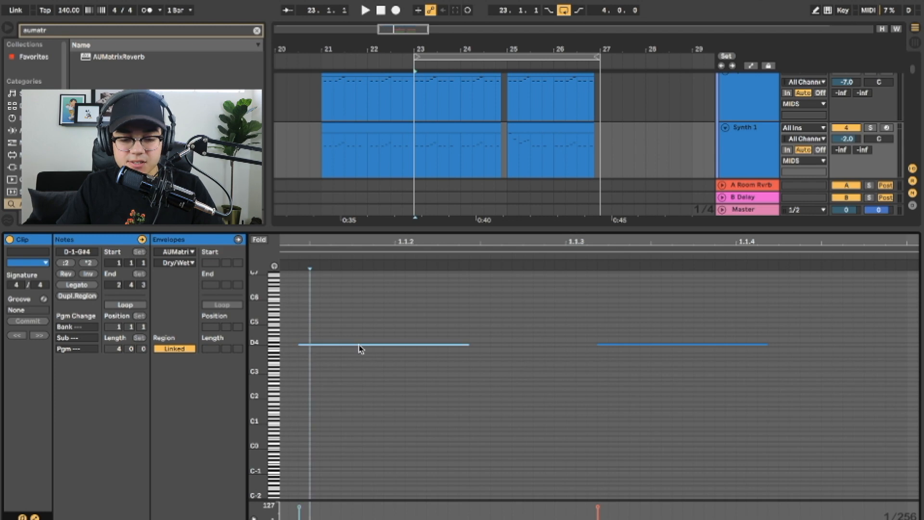
scroll(345, 341, down, 4)
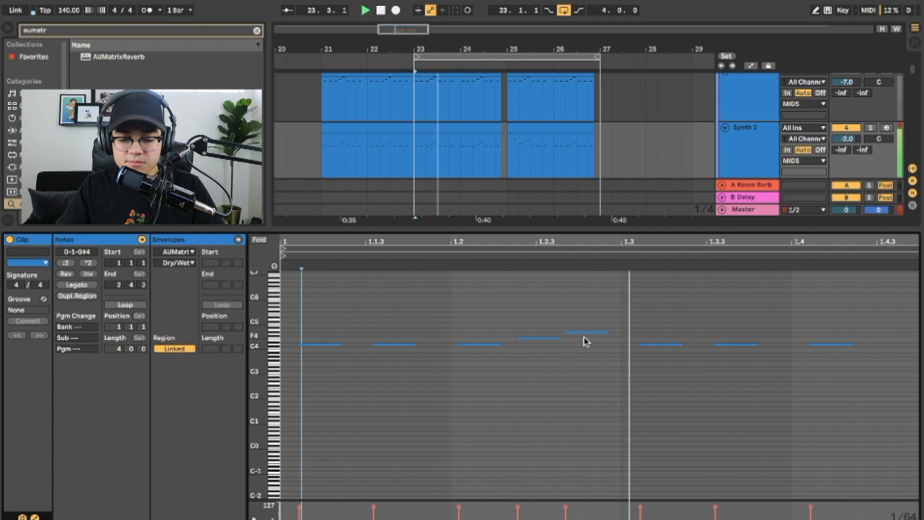
scroll(684, 353, down, 3)
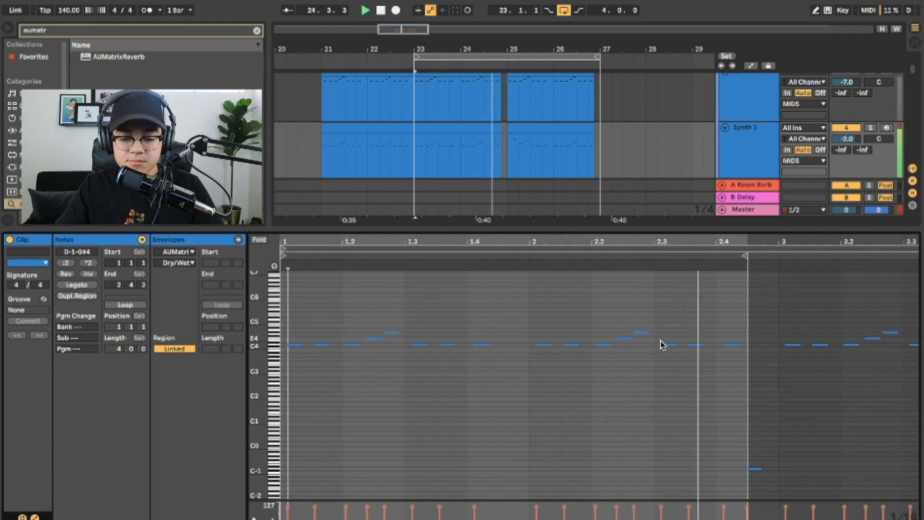
key(space)
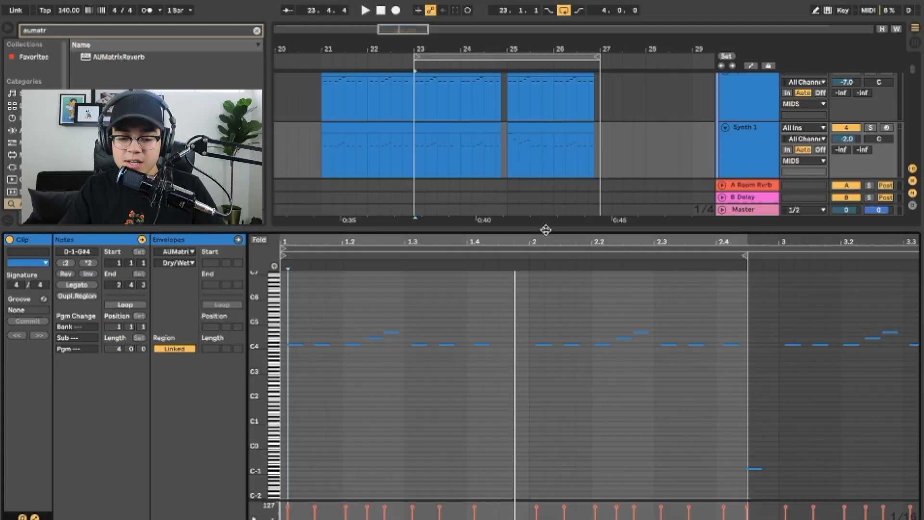
Step: Hide the clip editor and play from the short fill clip just before bar 25 on the third Synth 1 track
key(alt+super+l)
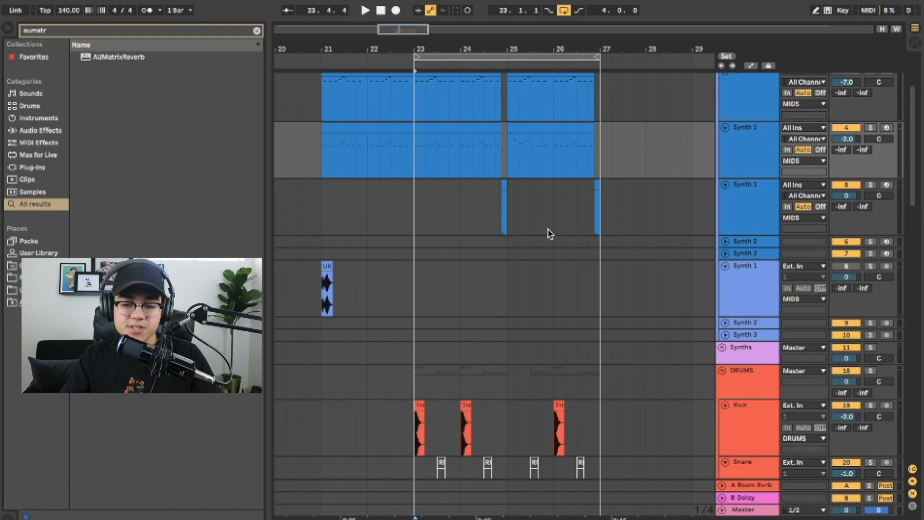
click(503, 196)
key(space)
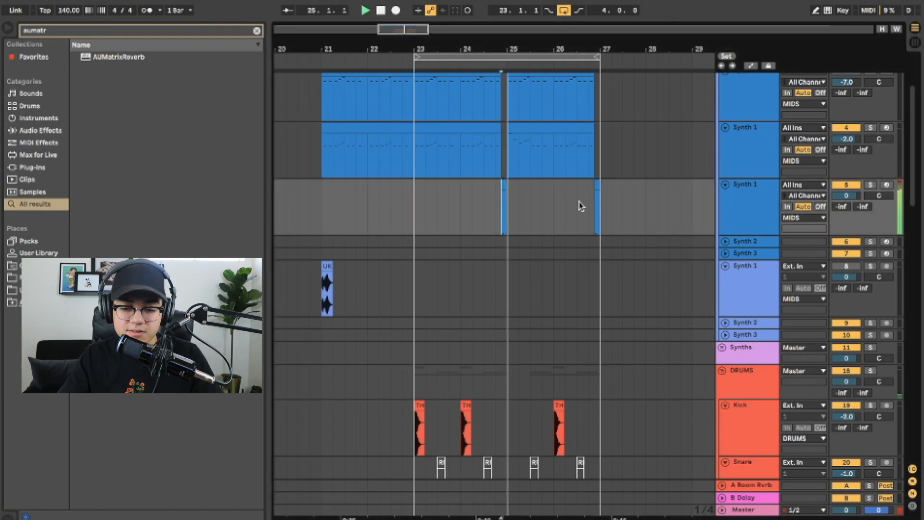
Step: Show the third Synth 1 track's devices, review its Sampler and effect chain, and check the Distortion plugin's settings before closing its window
click(748, 164)
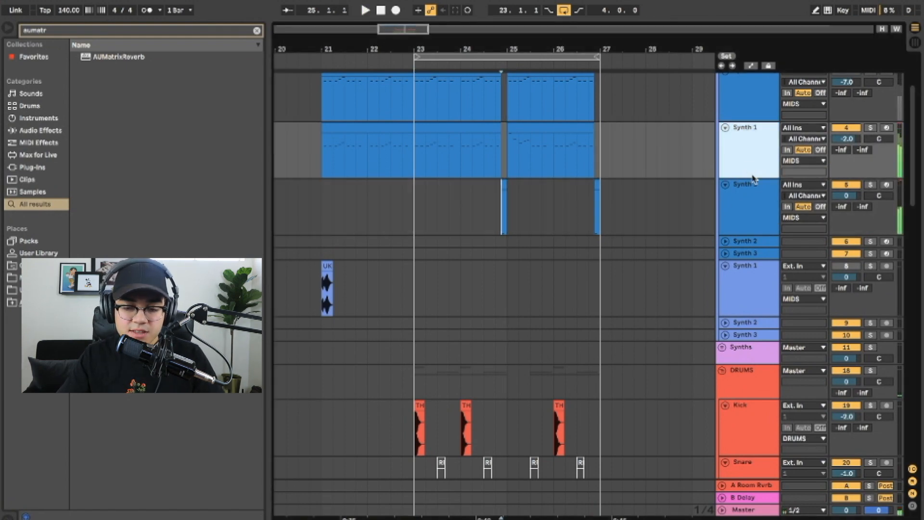
double_click(750, 196)
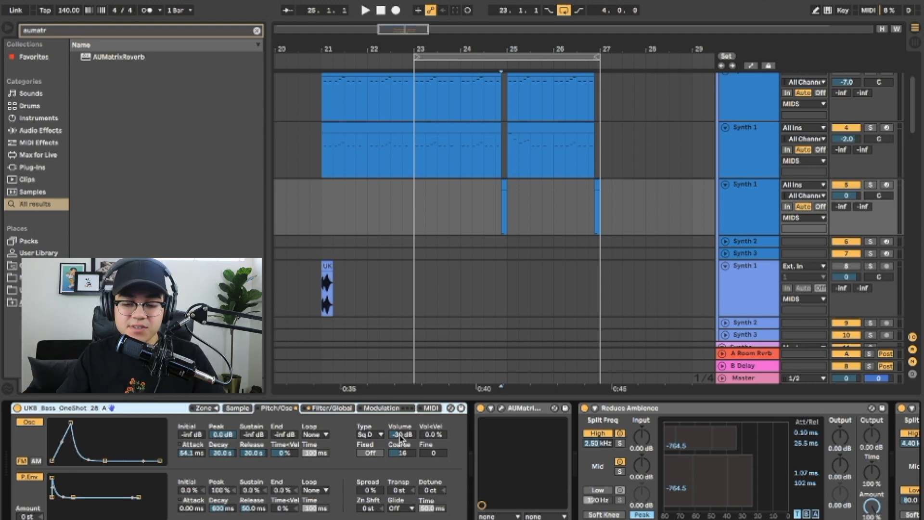
scroll(447, 445, right, 5)
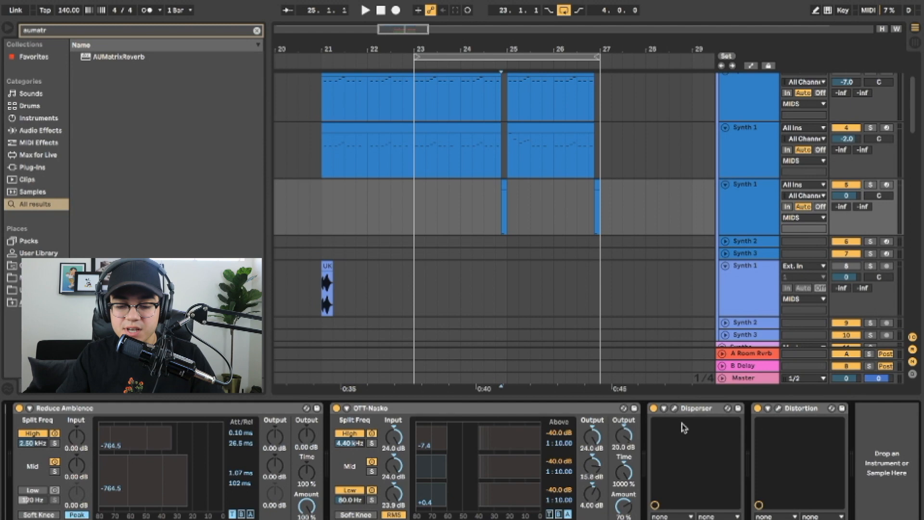
click(779, 408)
drag(340, 164, 473, 125)
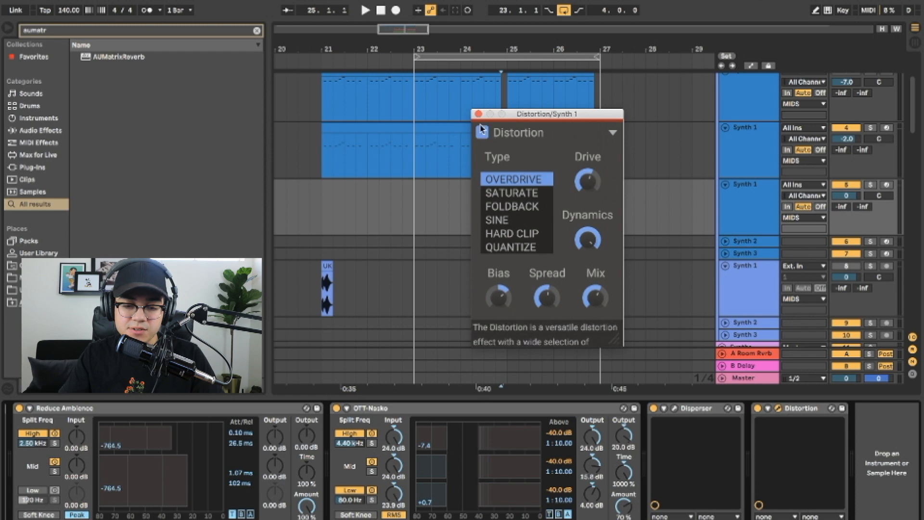
click(478, 113)
Step: Play the passage leading into the fill, and examine the MIDI note in the short clip just before bar 25
click(484, 197)
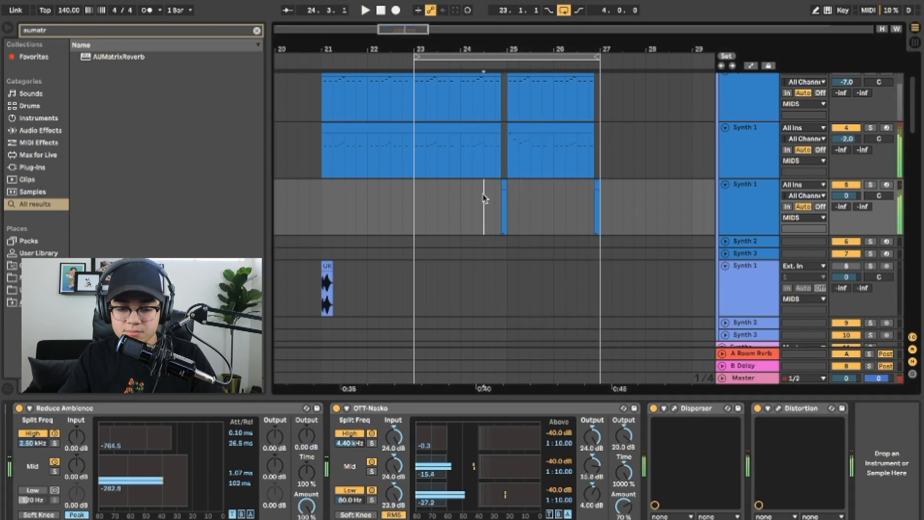
key(space)
scroll(517, 200, up, 10)
double_click(397, 185)
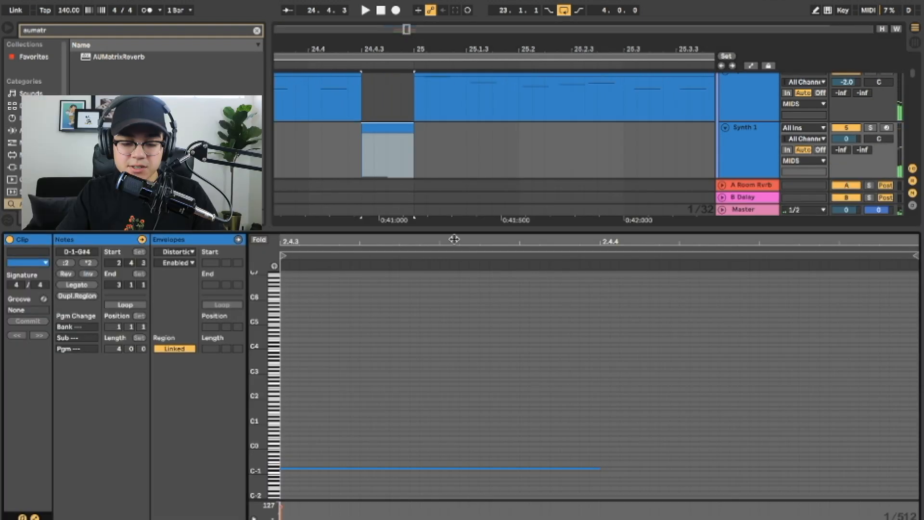
click(385, 468)
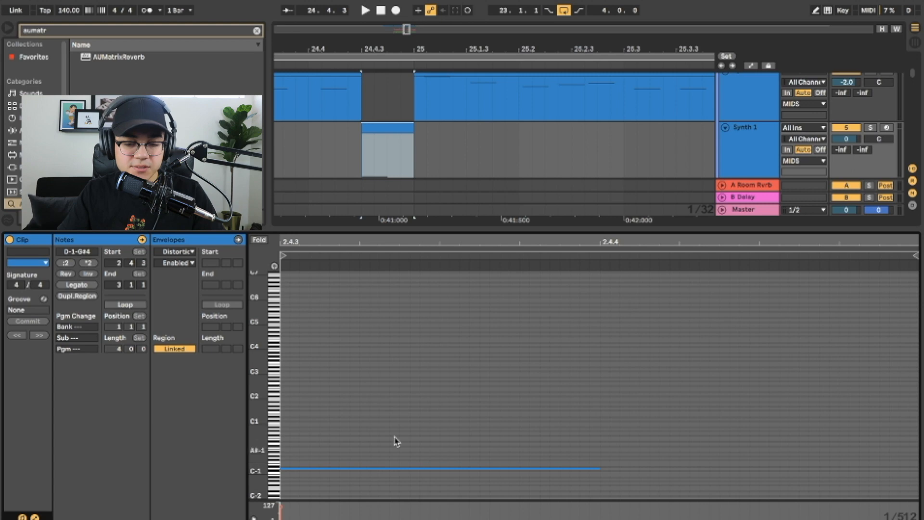
Step: Play the short fill clip just before bar 25 several times, and hide the clip editor
key(space)
key(space)
key(space)
key(space)
key(space)
key(space)
double_click(508, 227)
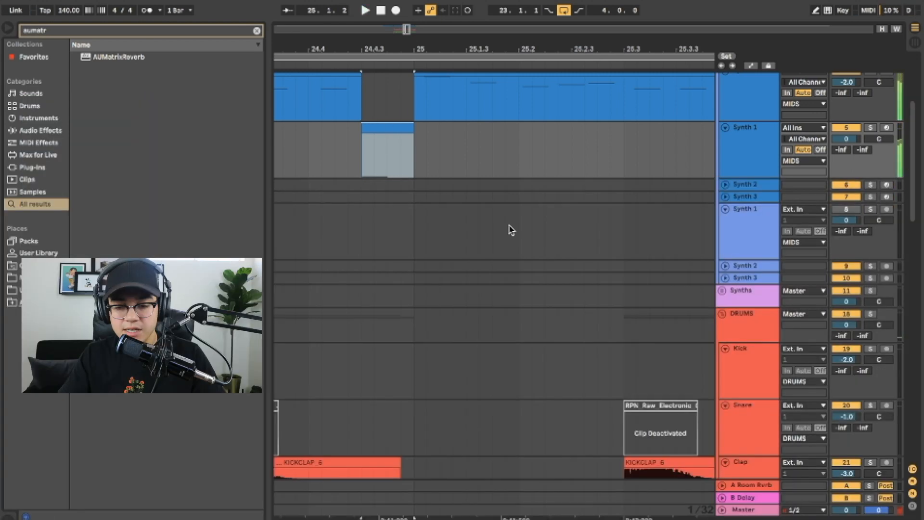
Step: Show the third Synth 1 track's devices and reopen the short fill clip just before bar 25
double_click(755, 151)
click(379, 131)
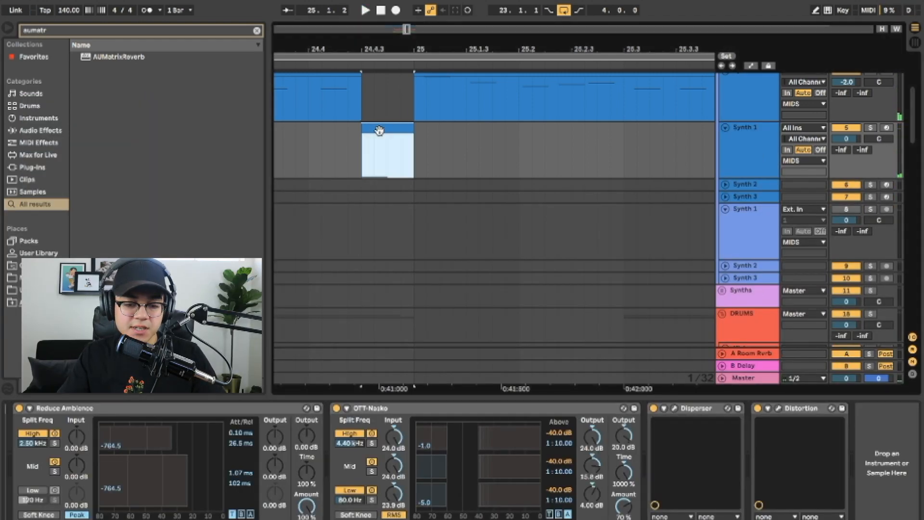
double_click(379, 131)
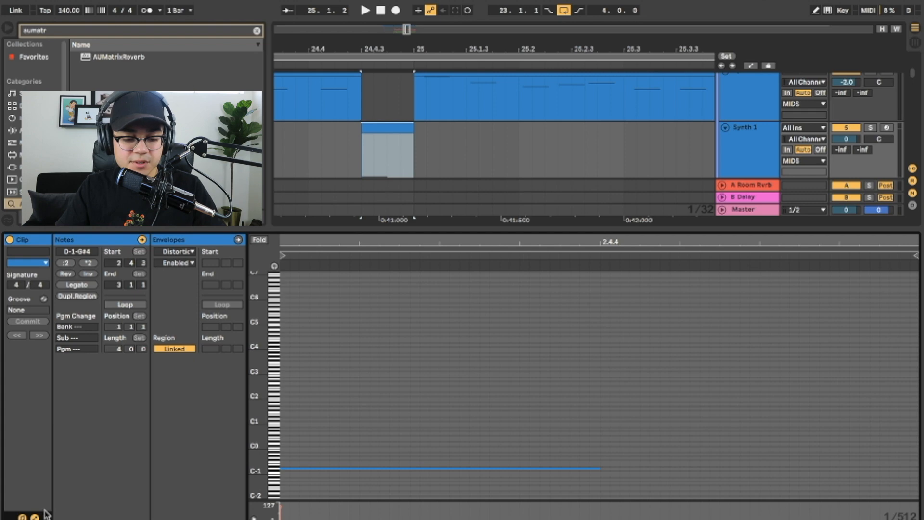
Step: Look through the devices available for the fill clip's envelopes, and hide the clip view
click(230, 361)
click(185, 253)
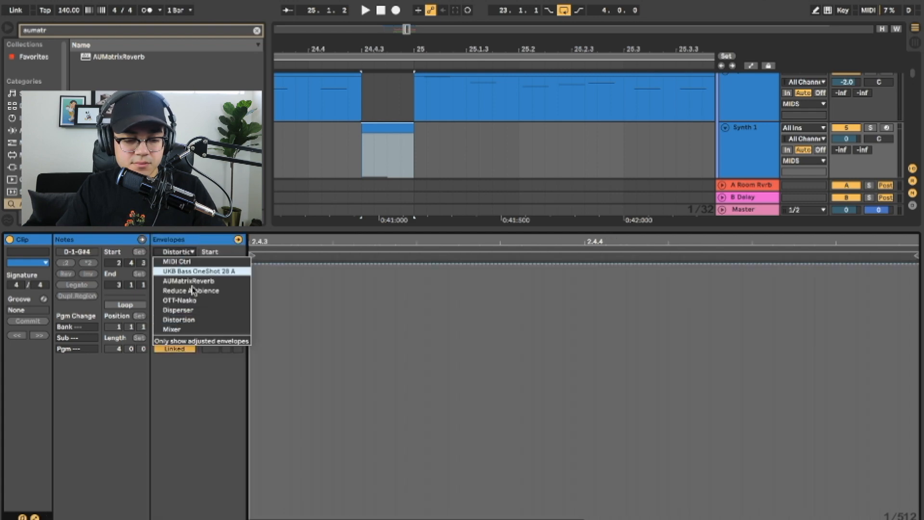
click(204, 435)
click(177, 251)
click(205, 441)
key(ctrl+alt+l)
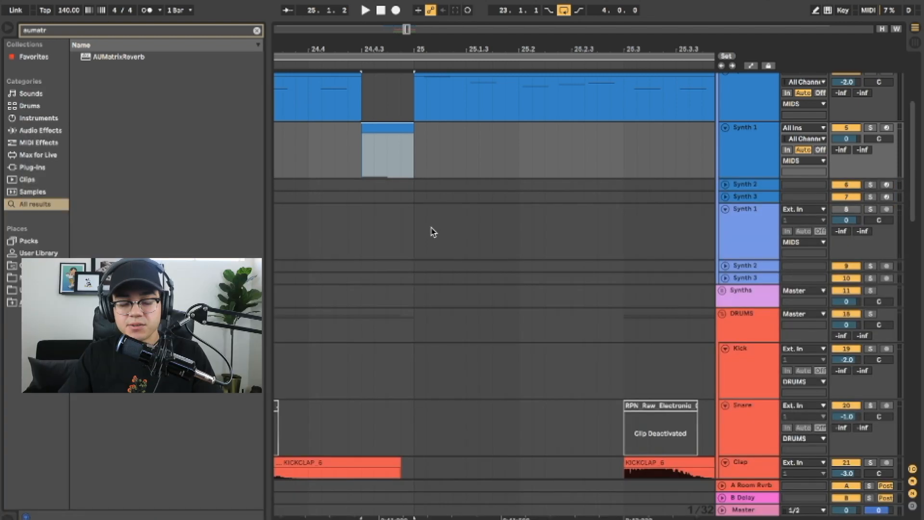
Step: Play the loop from bar 23 while viewing the drum and sub tracks, select the SUB LOWS clip at bar 23, and stop playback
key(space)
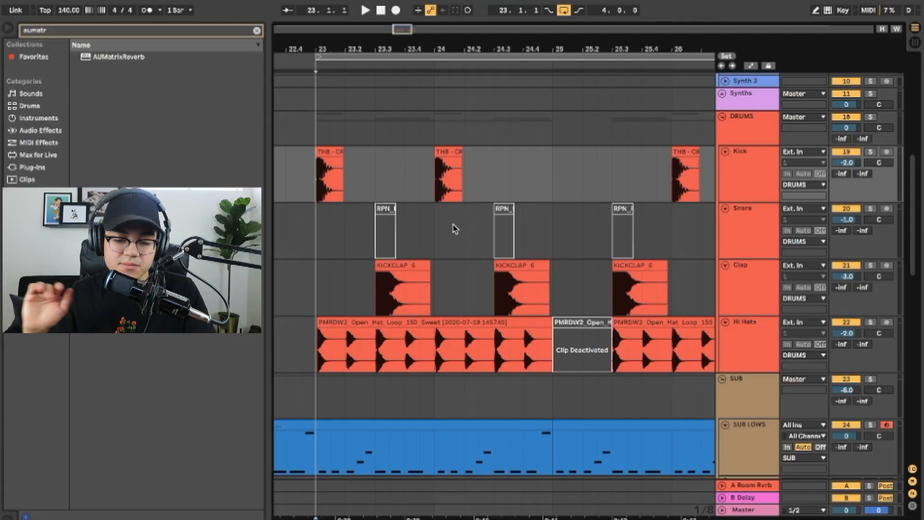
scroll(455, 228, down, 3)
scroll(455, 228, down, 1)
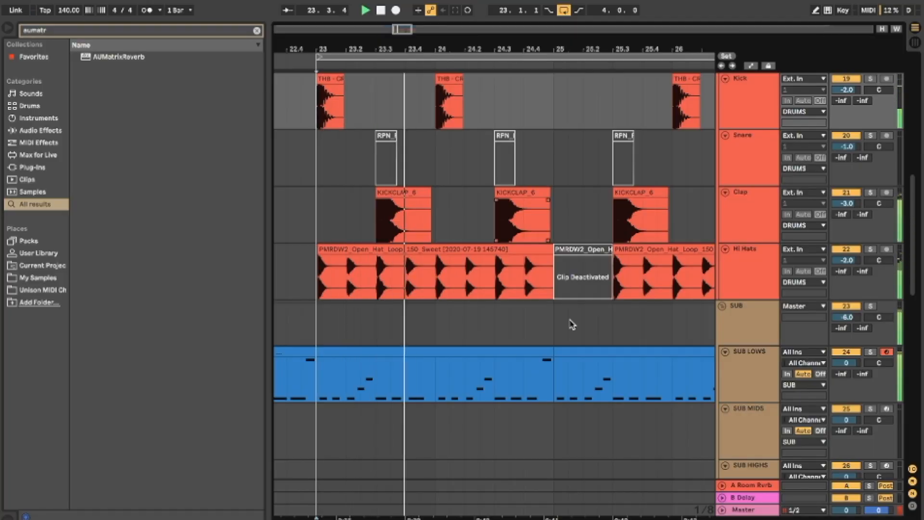
scroll(494, 348, down, 3)
click(517, 367)
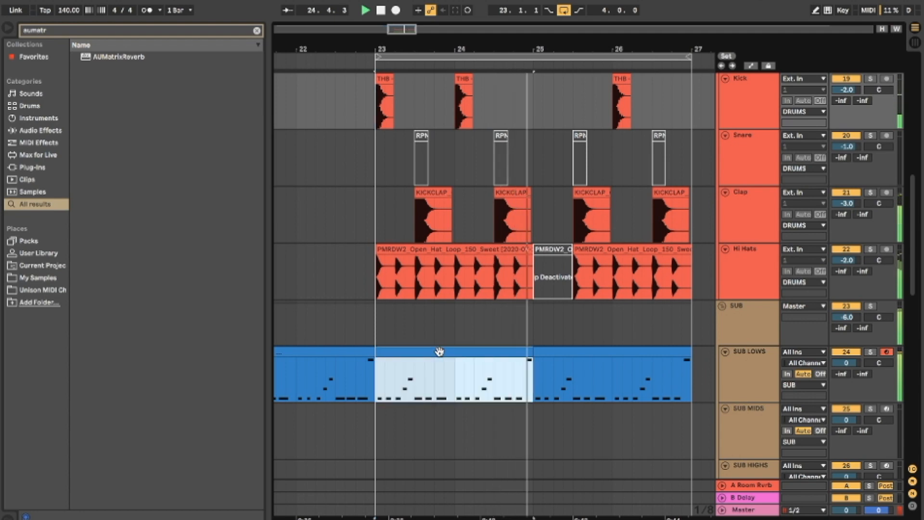
key(space)
Step: Toggle solo on the SUB group and place the playback start at bar 23 on its track
click(871, 307)
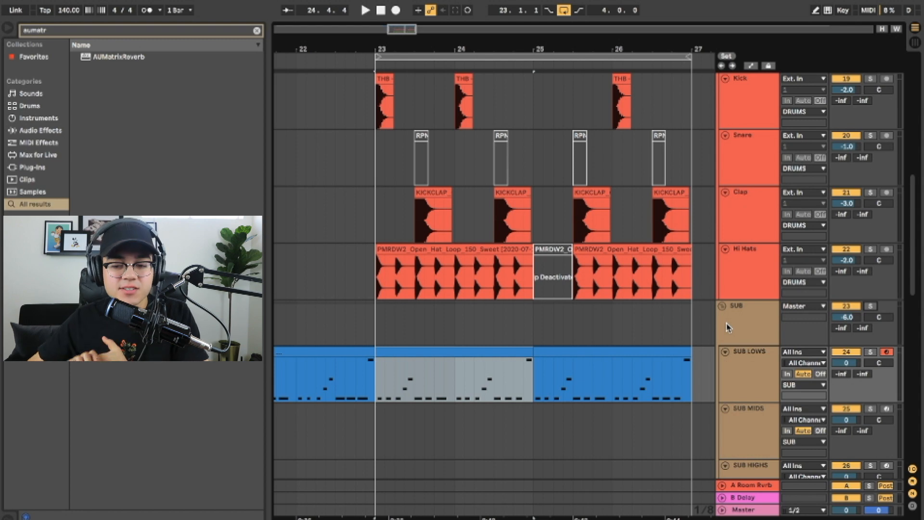
scroll(429, 313, down, 5)
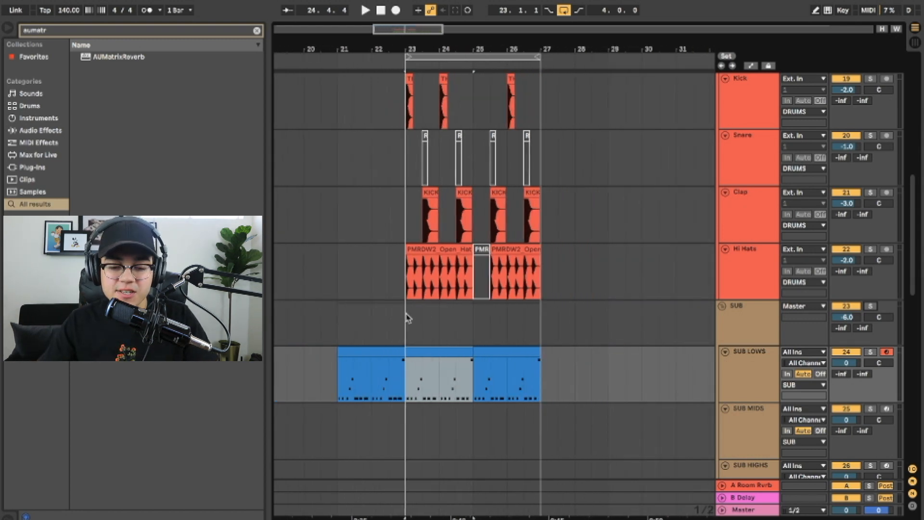
click(406, 315)
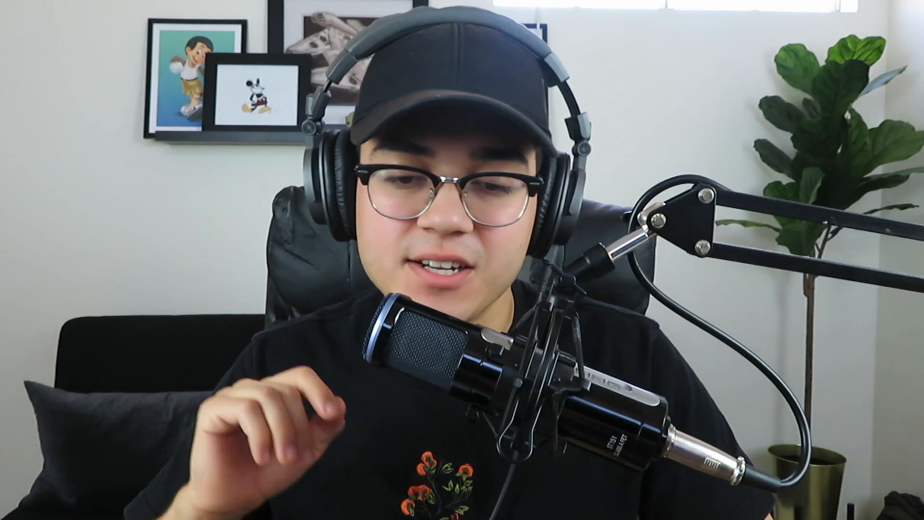